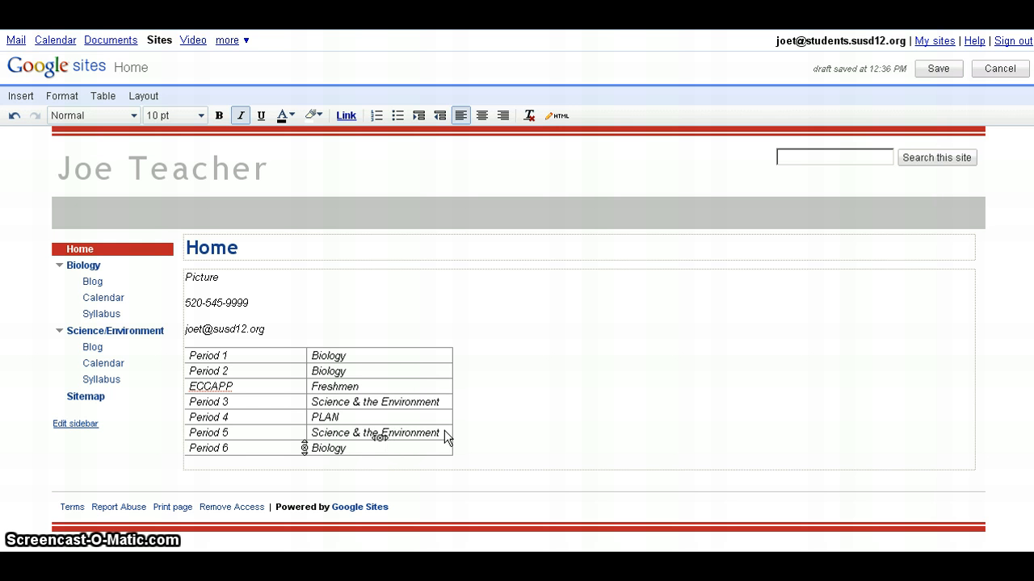
# Step: Save the Home page and reopen it for editing
pyautogui.click(938, 70)
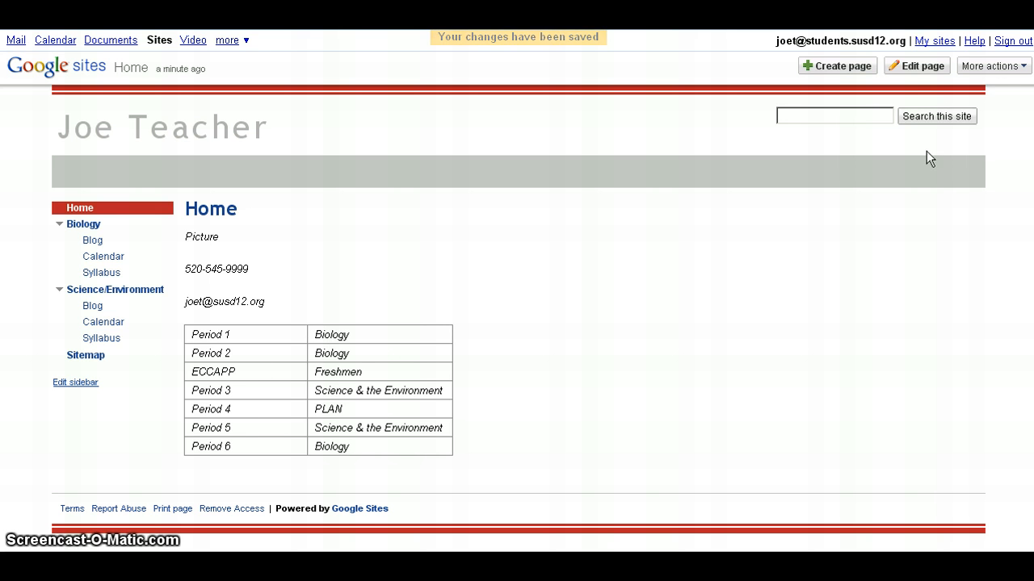
pyautogui.click(918, 69)
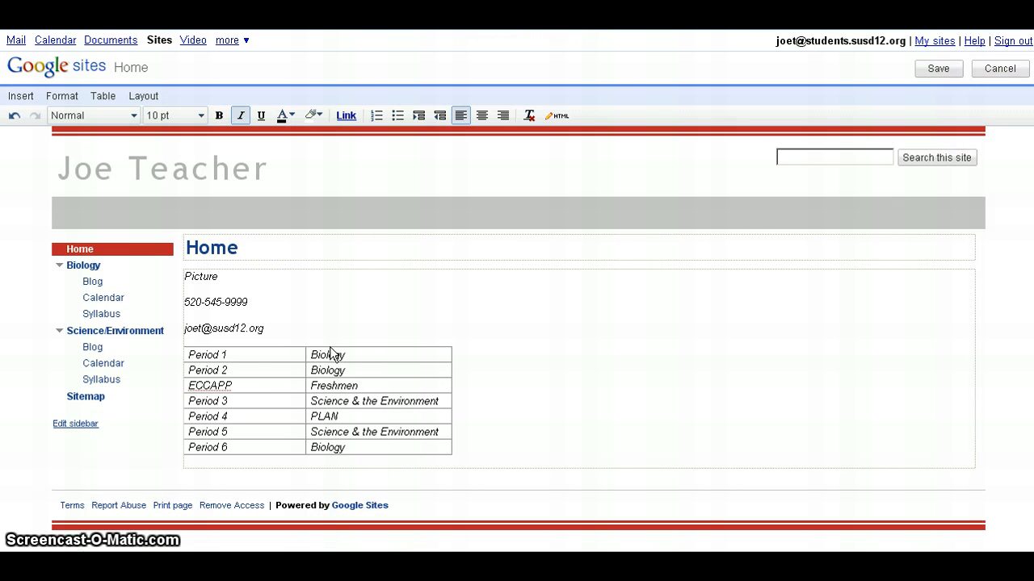
# Step: Try bold formatting on the Period 1 text in the schedule table, and remove it again
pyautogui.moveTo(262, 358); pyautogui.dragTo(186, 355)
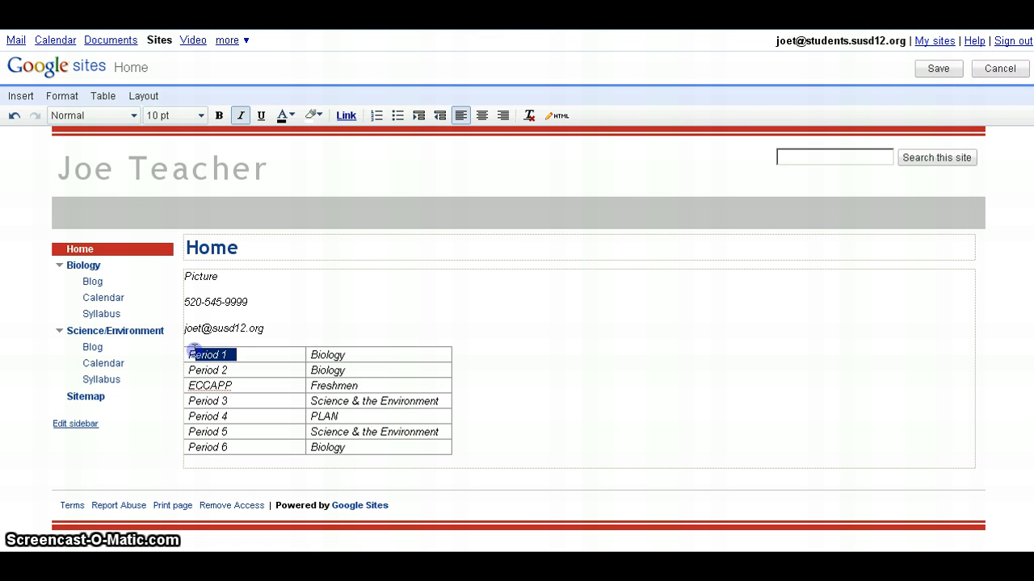
pyautogui.click(220, 116)
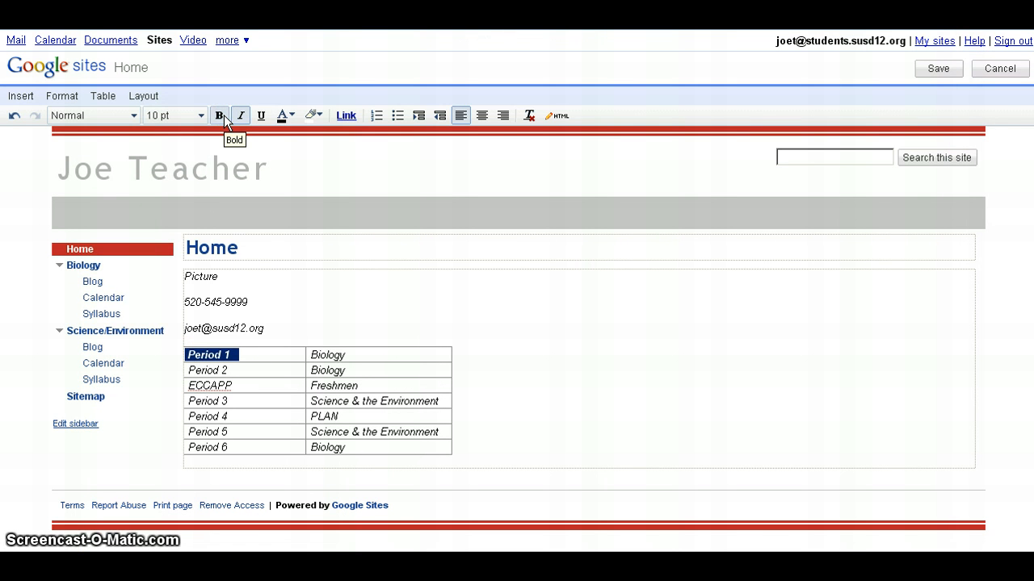
pyautogui.click(218, 115)
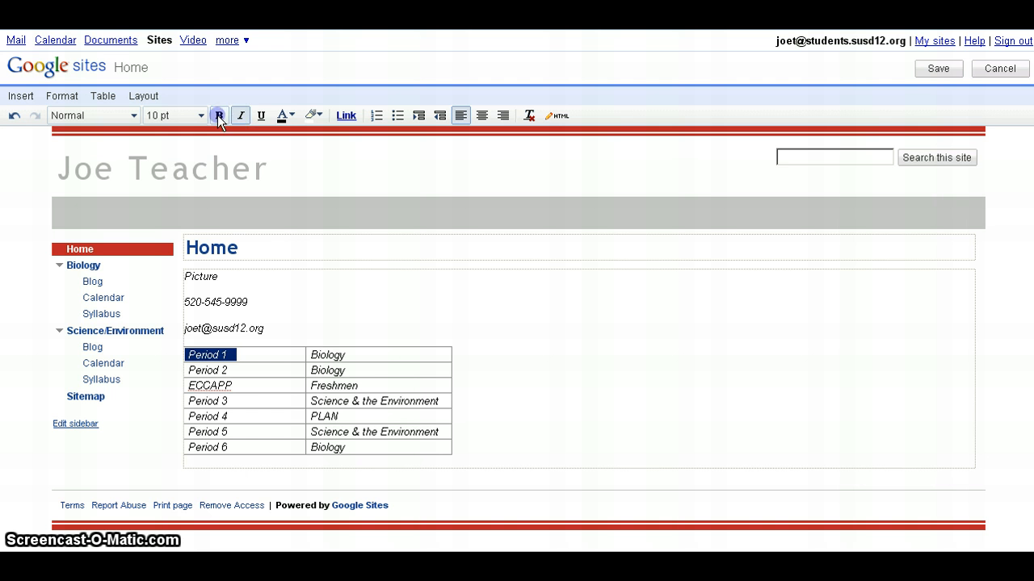
pyautogui.click(317, 340)
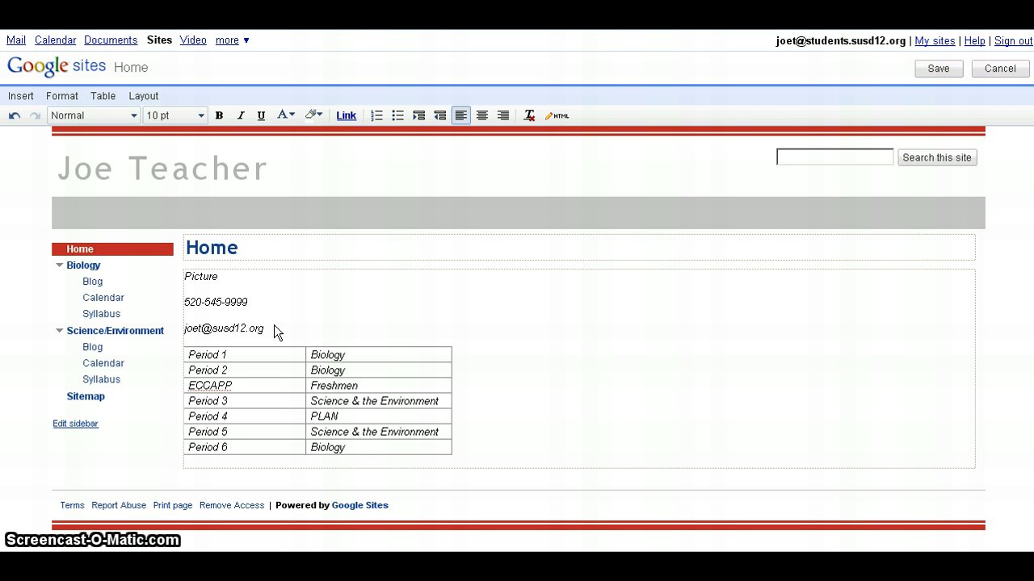
# Step: Save the Home page and check on the published view whether the e-mail address works as a link
pyautogui.moveTo(274, 326); pyautogui.dragTo(181, 328)
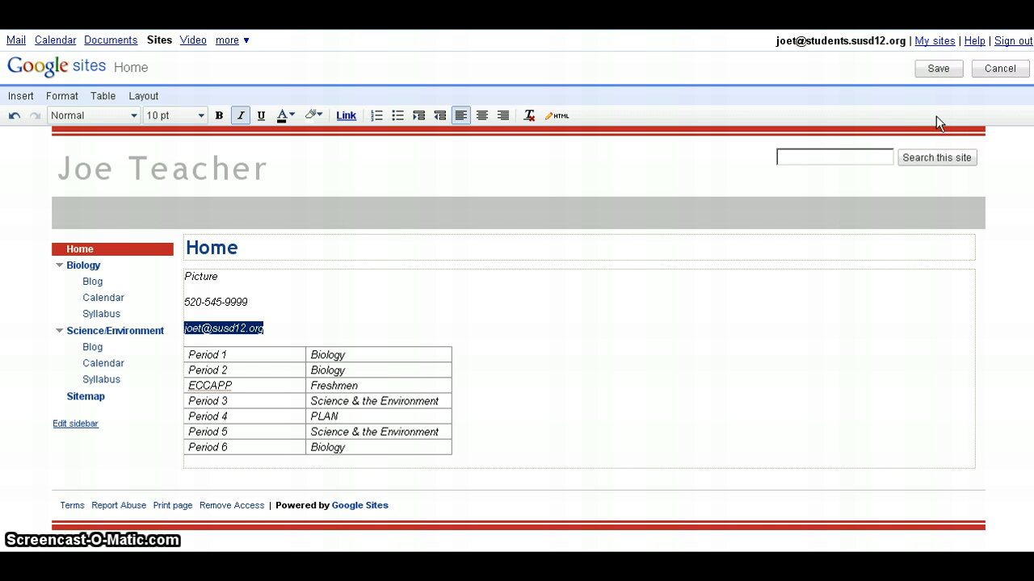
pyautogui.click(938, 69)
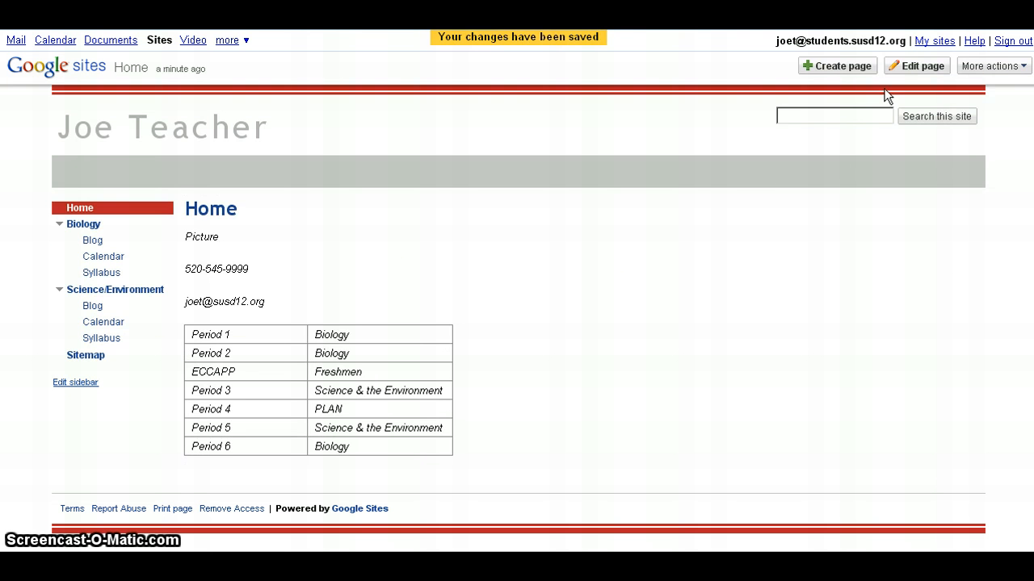
pyautogui.doubleClick(229, 301)
pyautogui.click(270, 299)
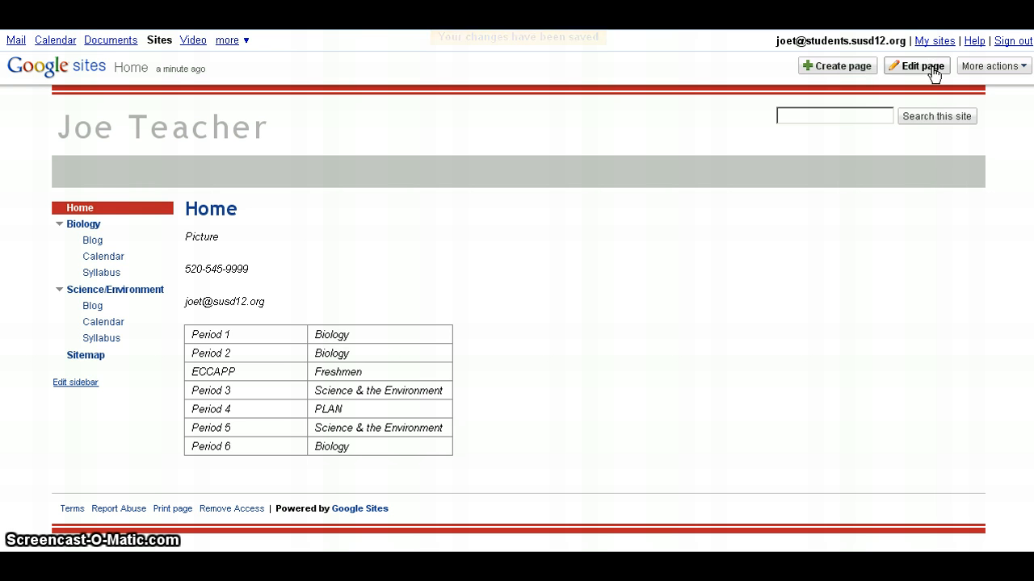
# Step: Reopen the Home page for editing and turn the teacher's e-mail address into a link
pyautogui.click(909, 70)
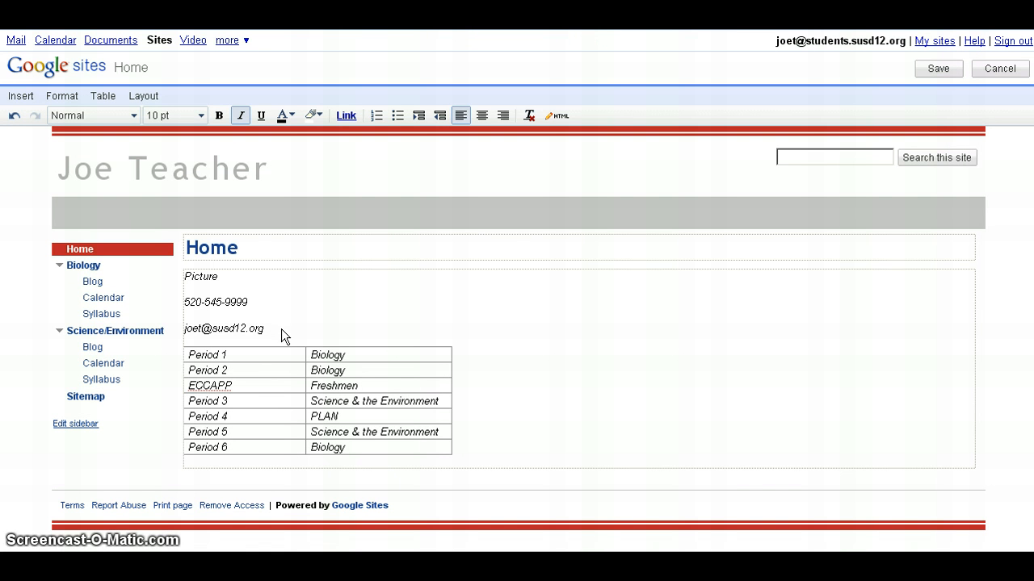
pyautogui.moveTo(271, 328); pyautogui.dragTo(187, 328)
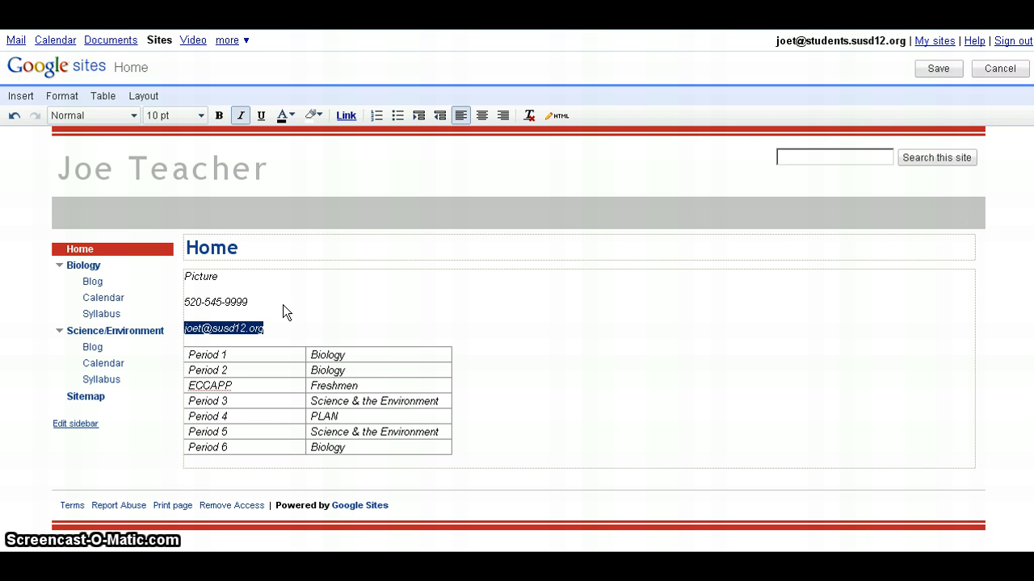
pyautogui.click(345, 113)
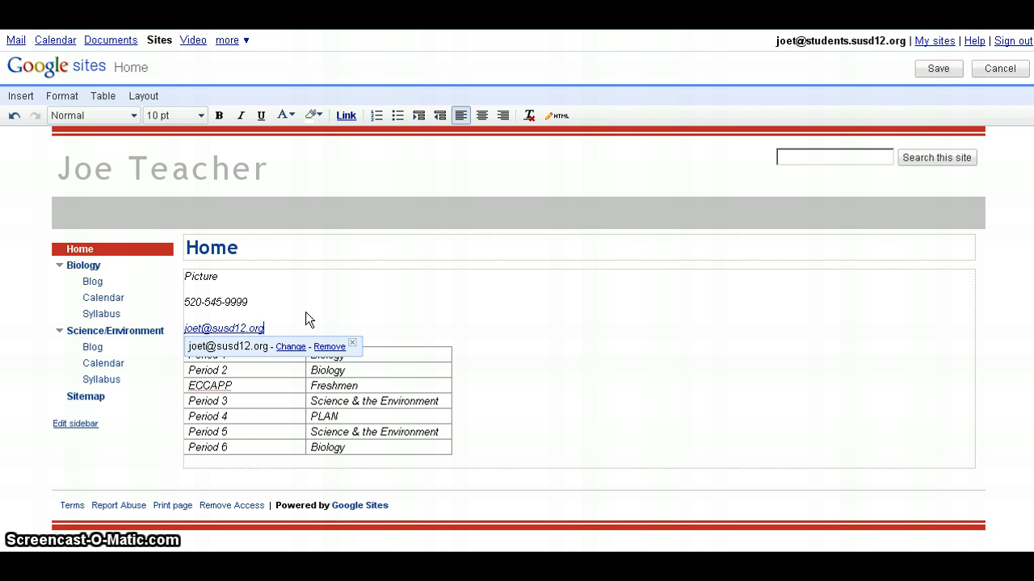
# Step: Examine the Create Link options for the word Picture, including the site map and web address, and cancel without linking
pyautogui.click(270, 300)
pyautogui.moveTo(219, 277); pyautogui.dragTo(185, 277)
pyautogui.click(344, 115)
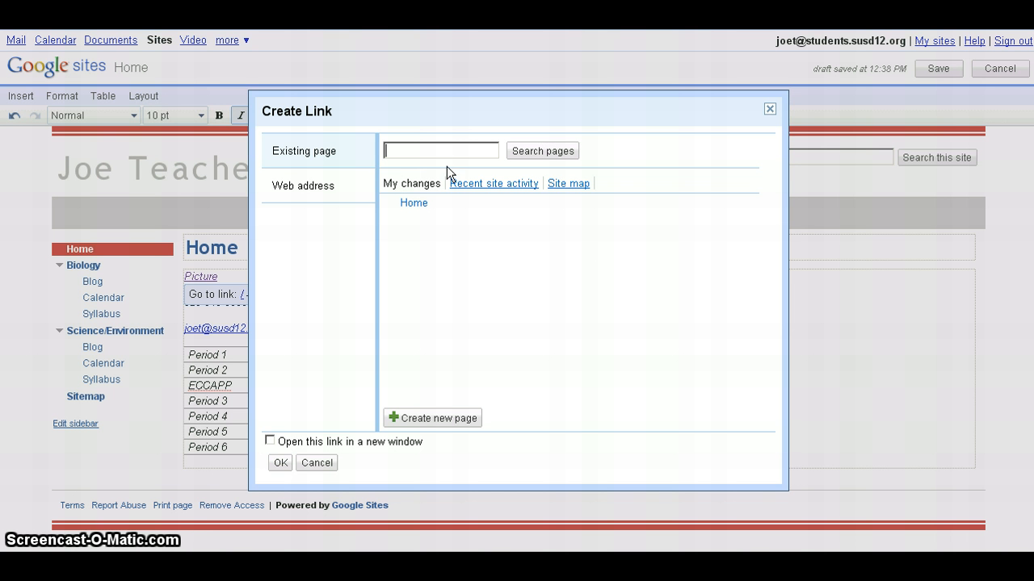
pyautogui.click(556, 184)
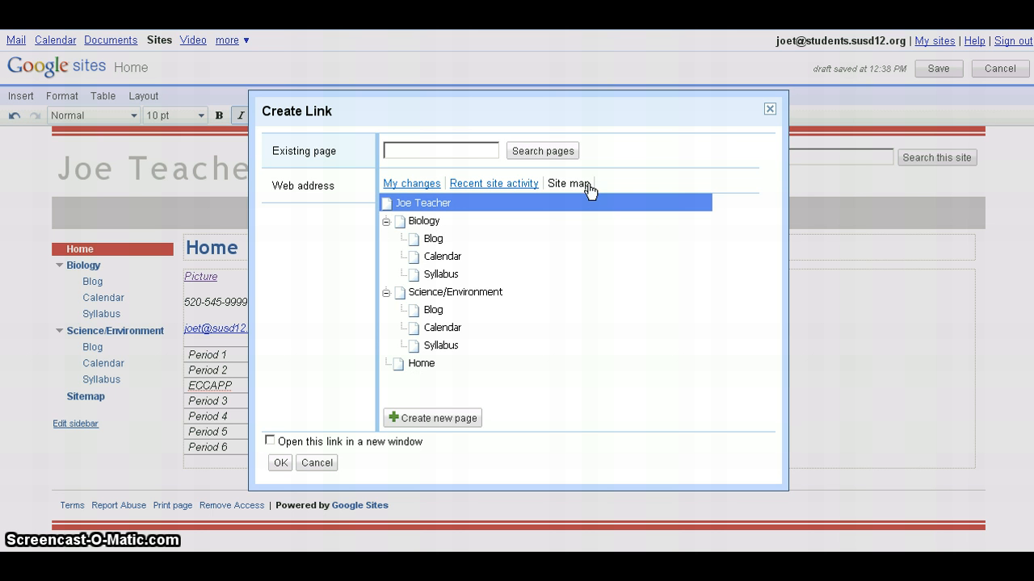
pyautogui.click(315, 201)
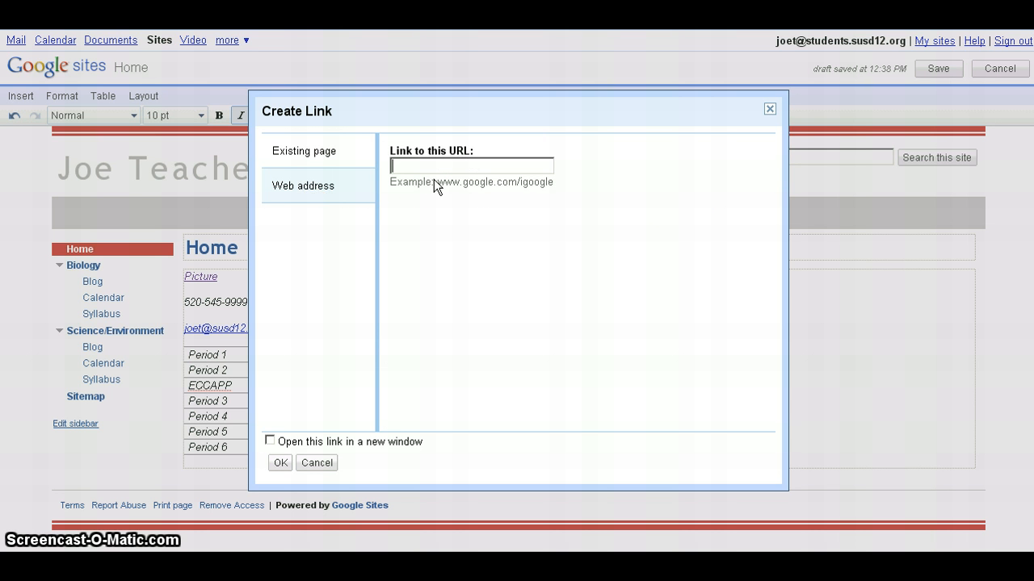
pyautogui.click(491, 184)
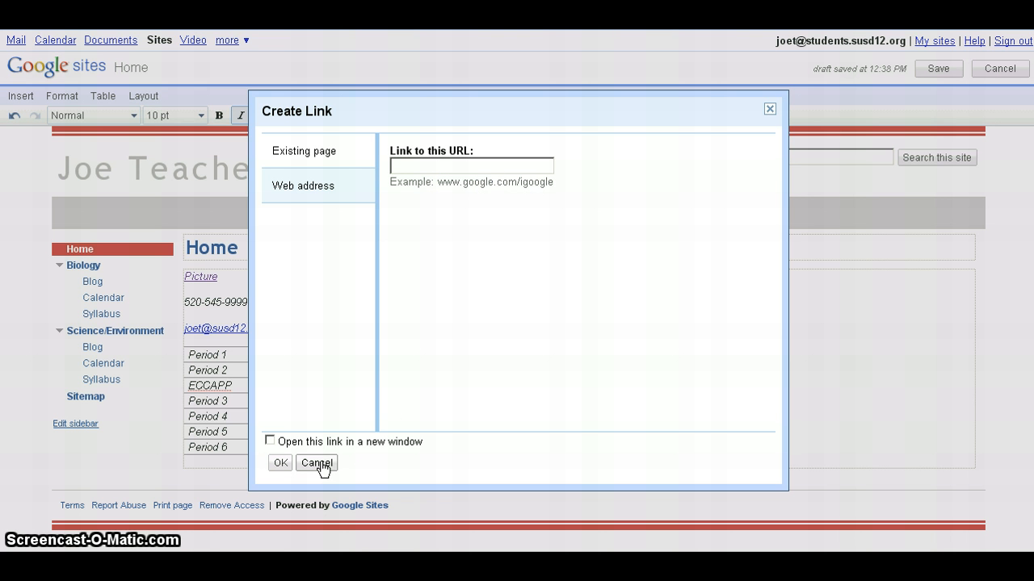
pyautogui.click(317, 462)
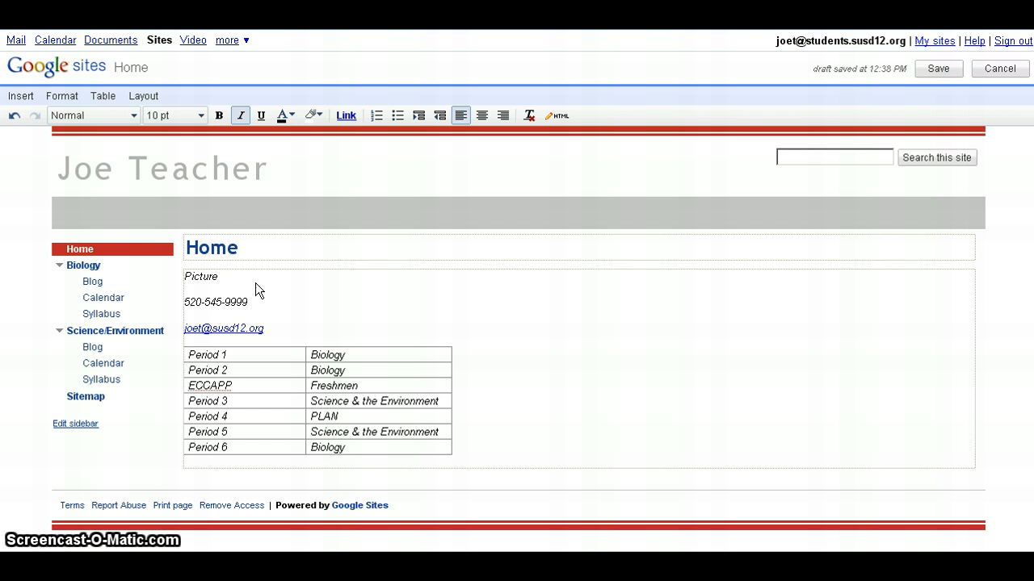
# Step: Delete the placeholder word Picture above the phone number
pyautogui.moveTo(220, 277); pyautogui.dragTo(191, 278)
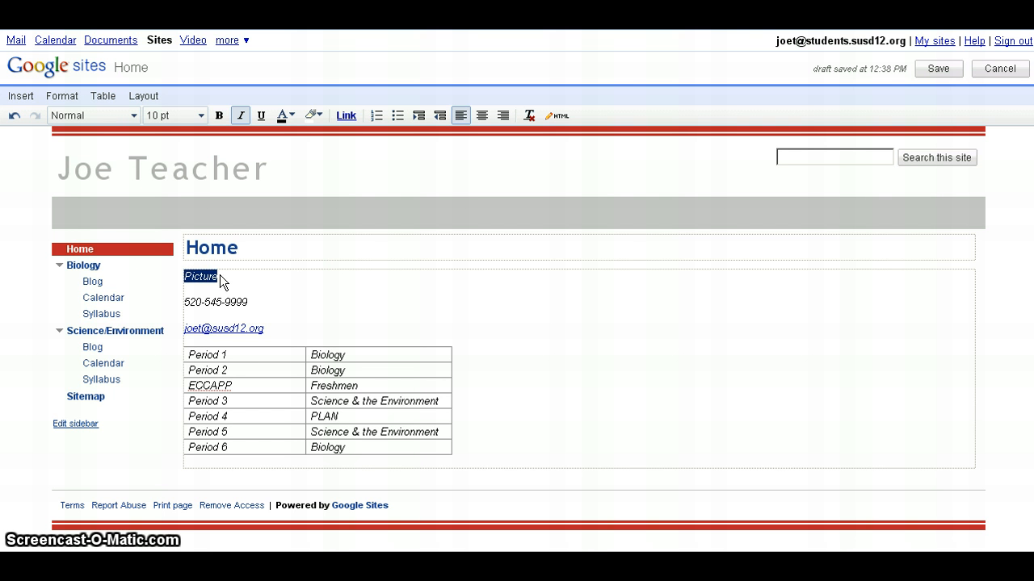
pyautogui.click(221, 276)
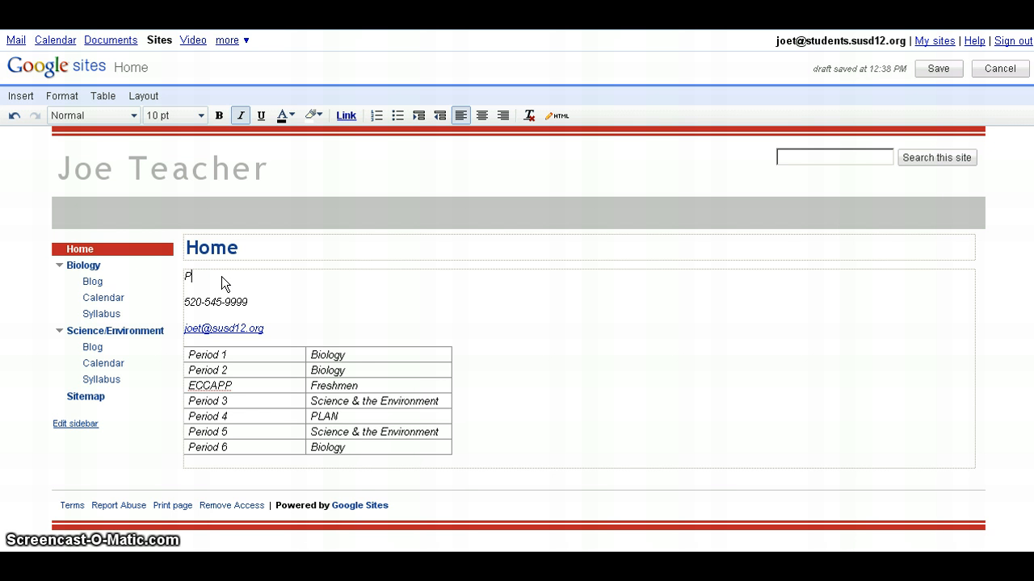
pyautogui.press('BackSpace')
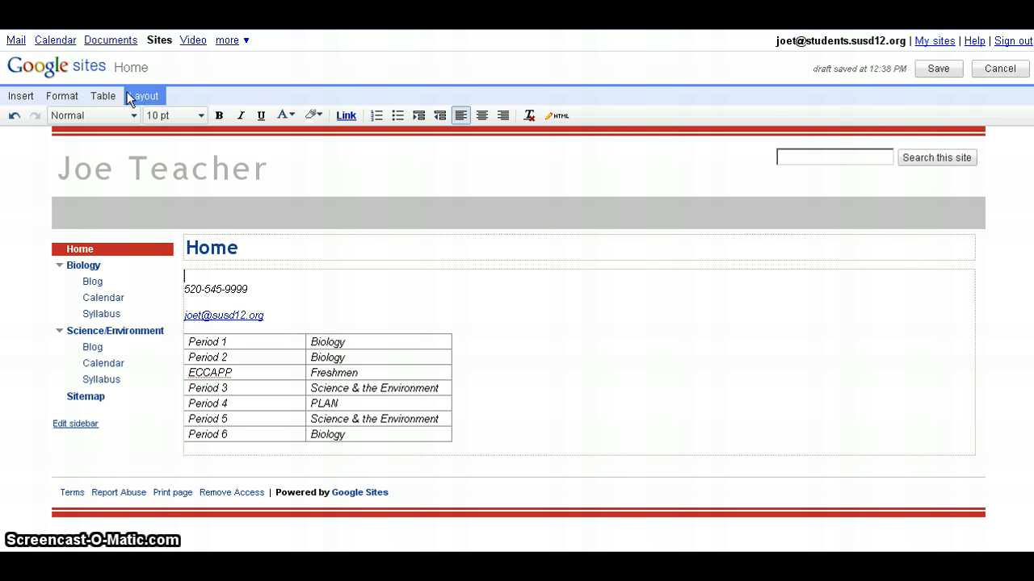
# Step: Upload customLogo.gif from My Pictures and insert it as an image above the phone number
pyautogui.click(23, 97)
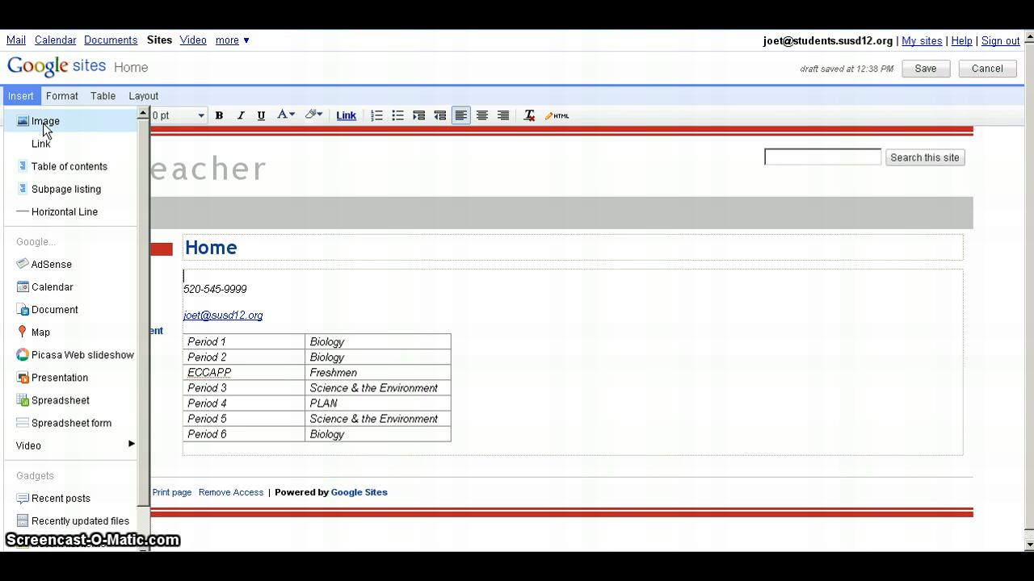
pyautogui.click(43, 122)
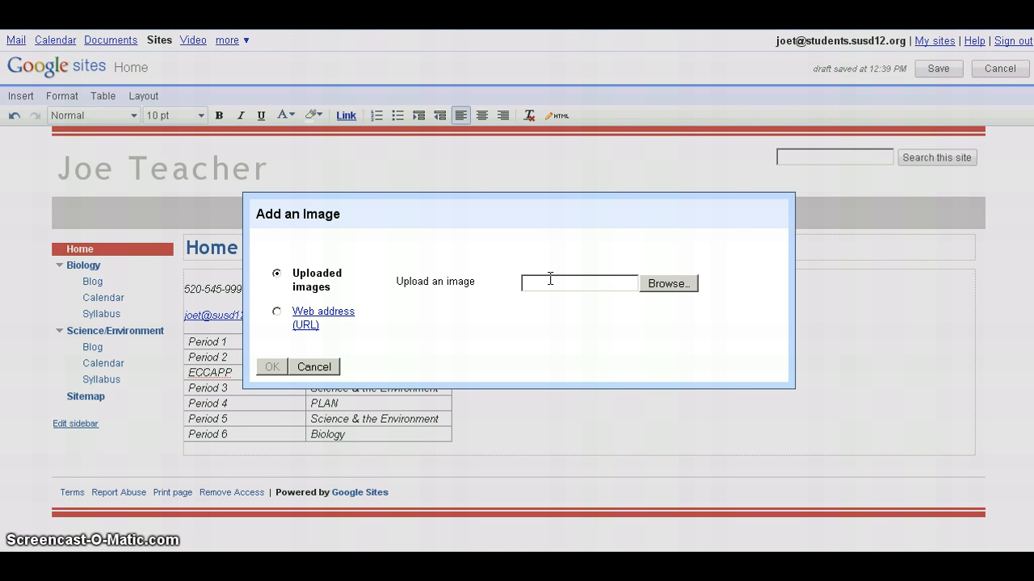
pyautogui.click(673, 283)
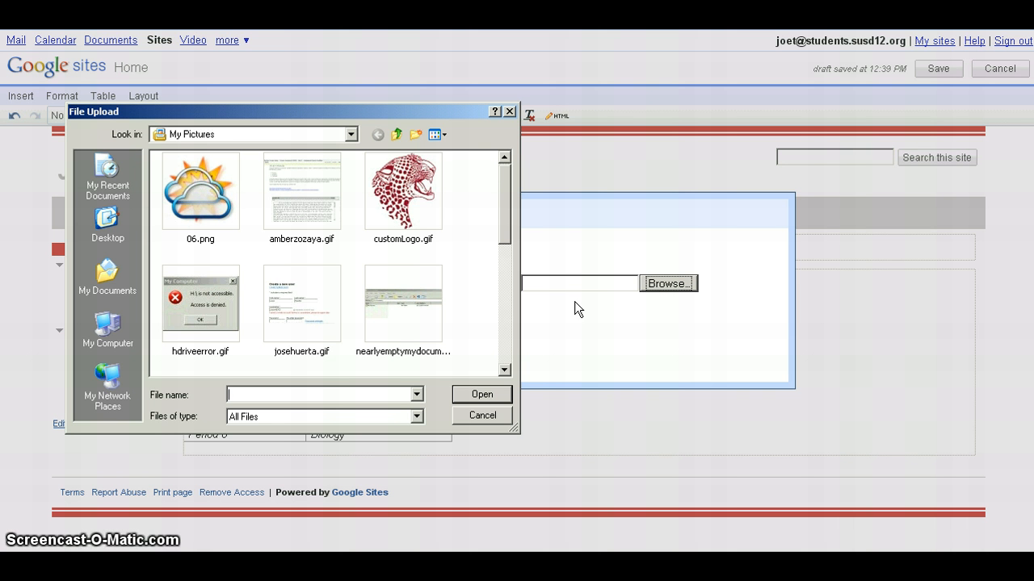
pyautogui.click(407, 208)
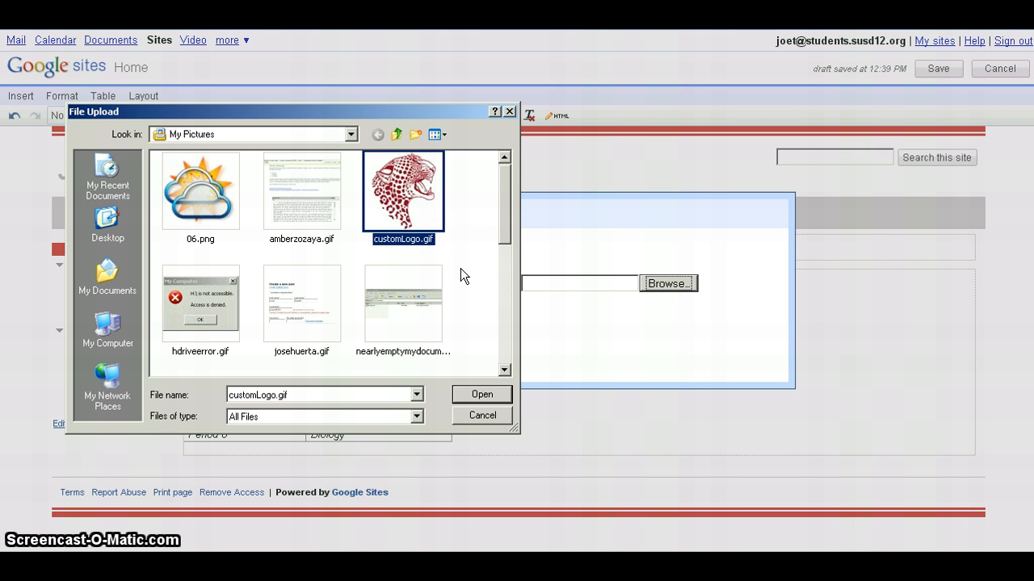
pyautogui.click(477, 393)
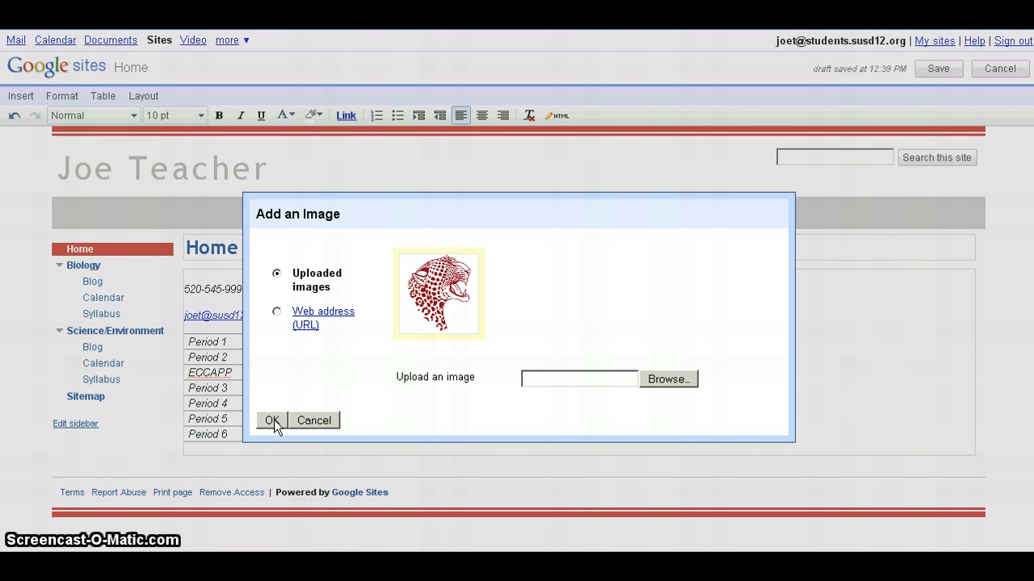
pyautogui.click(527, 311)
pyautogui.click(273, 420)
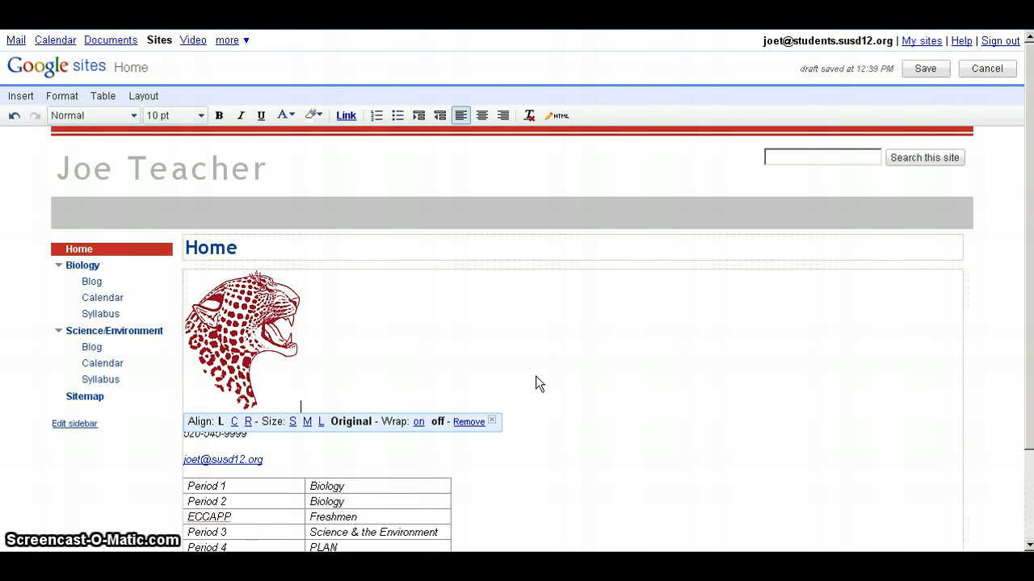
# Step: Try the small, medium and large sizes on the logo image, and set it back to original size
pyautogui.scroll(-2, 535, 376)
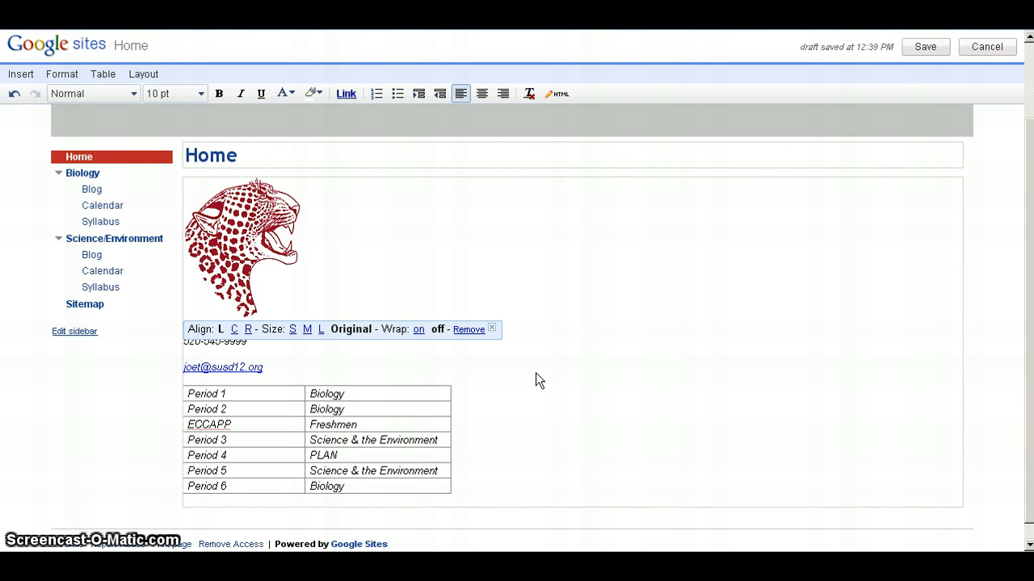
pyautogui.click(347, 329)
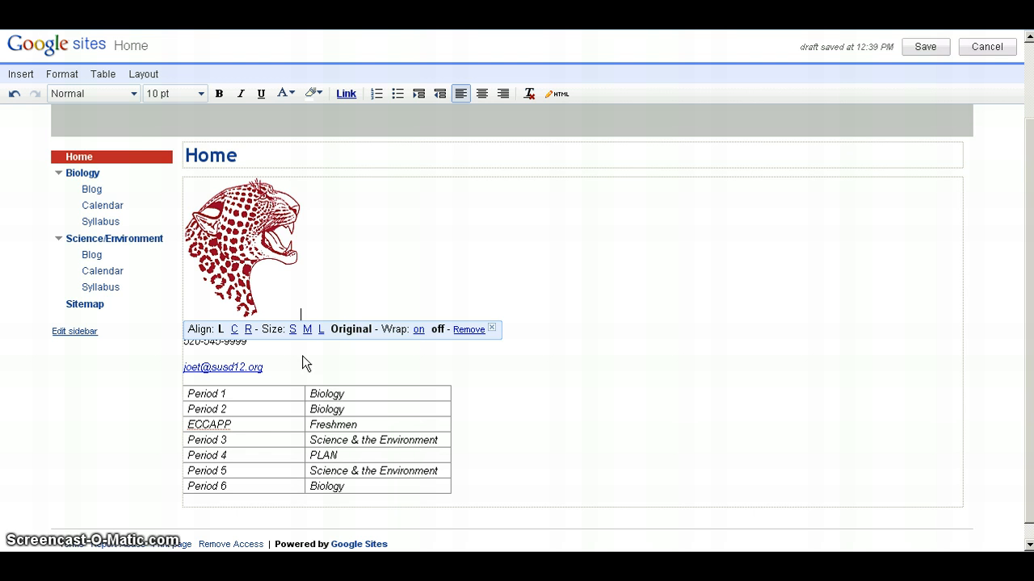
pyautogui.click(292, 330)
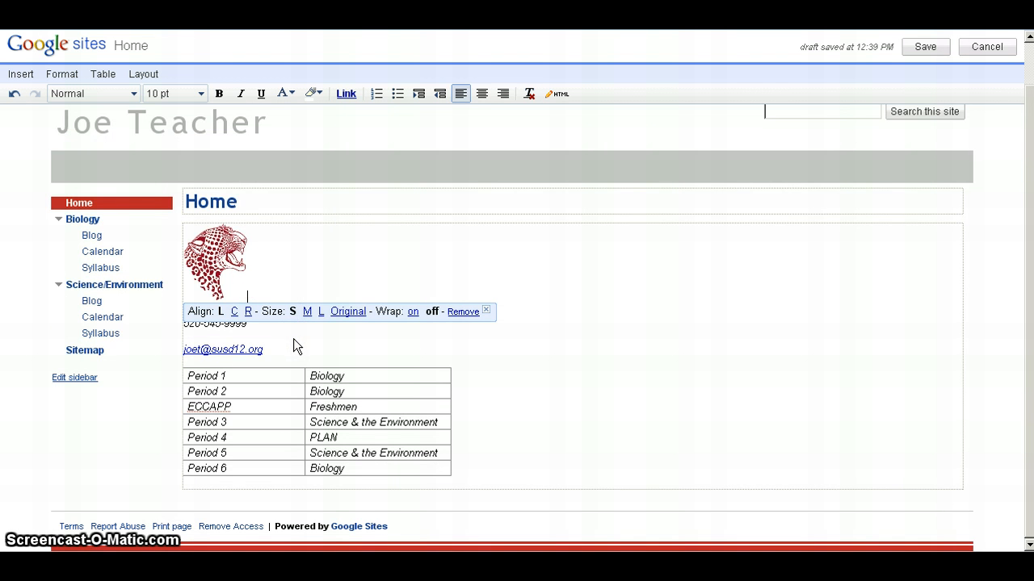
pyautogui.click(307, 311)
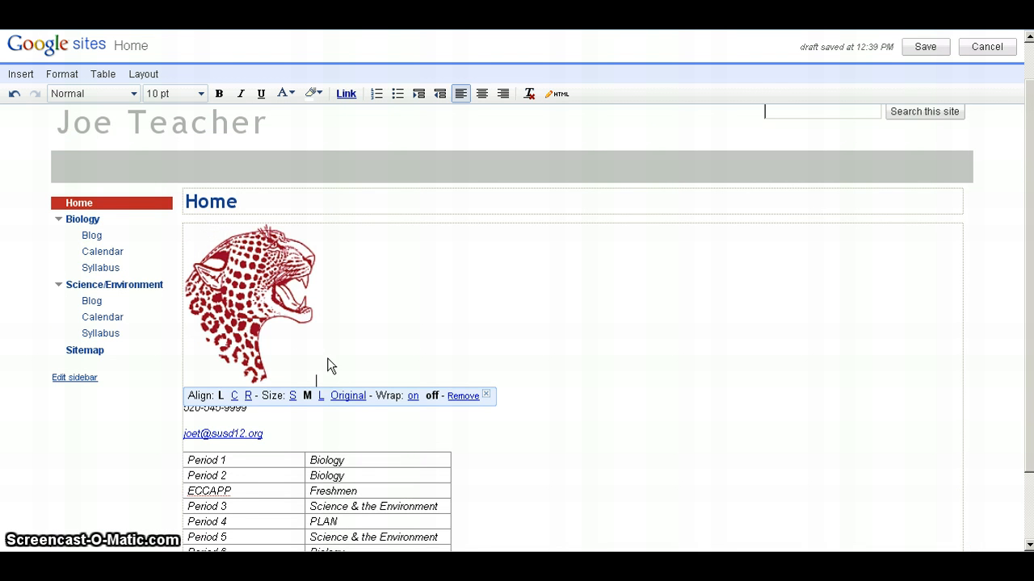
pyautogui.click(320, 395)
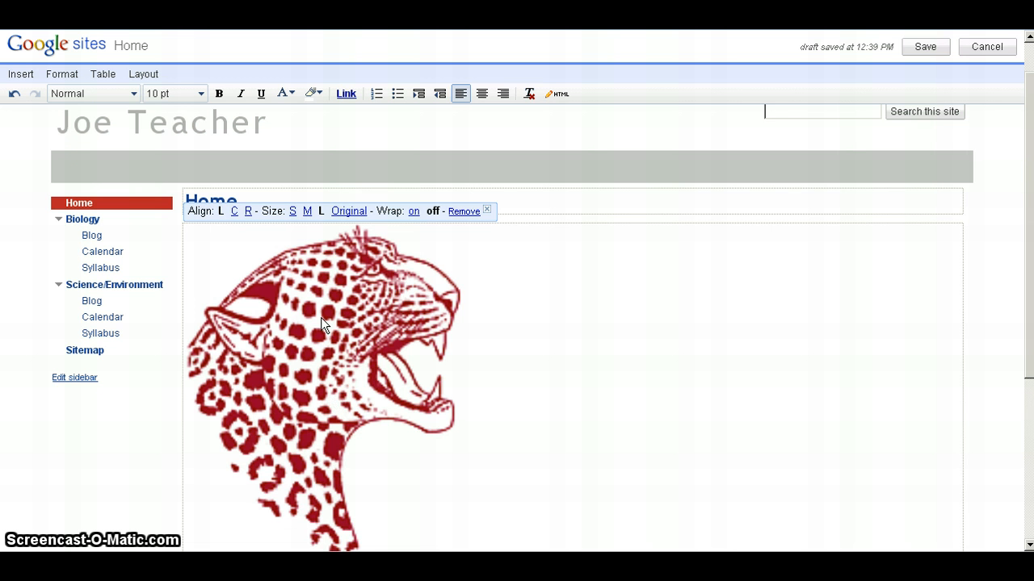
pyautogui.click(360, 211)
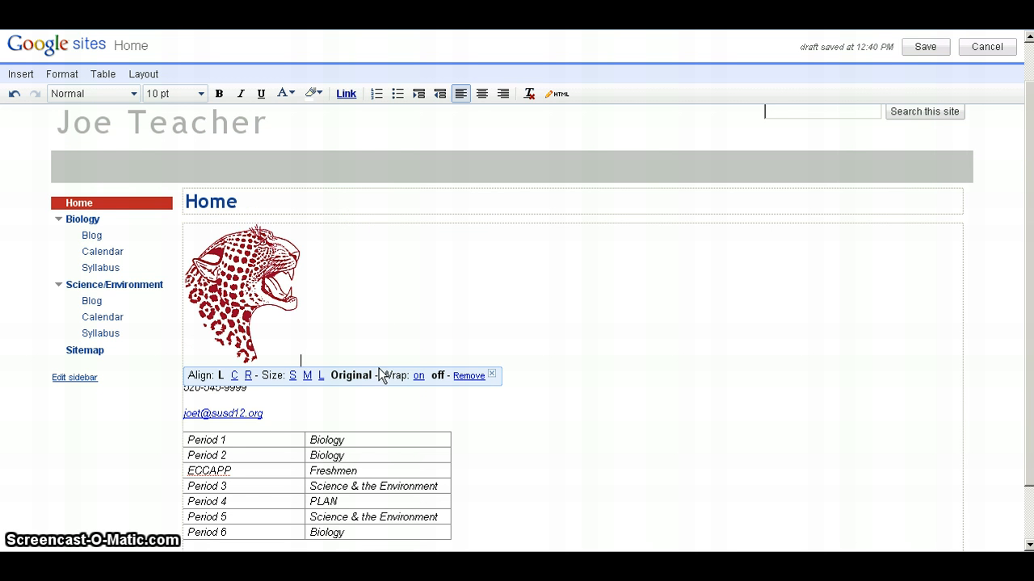
# Step: Try center and right alignment on the logo image, and set it back to left alignment
pyautogui.click(234, 376)
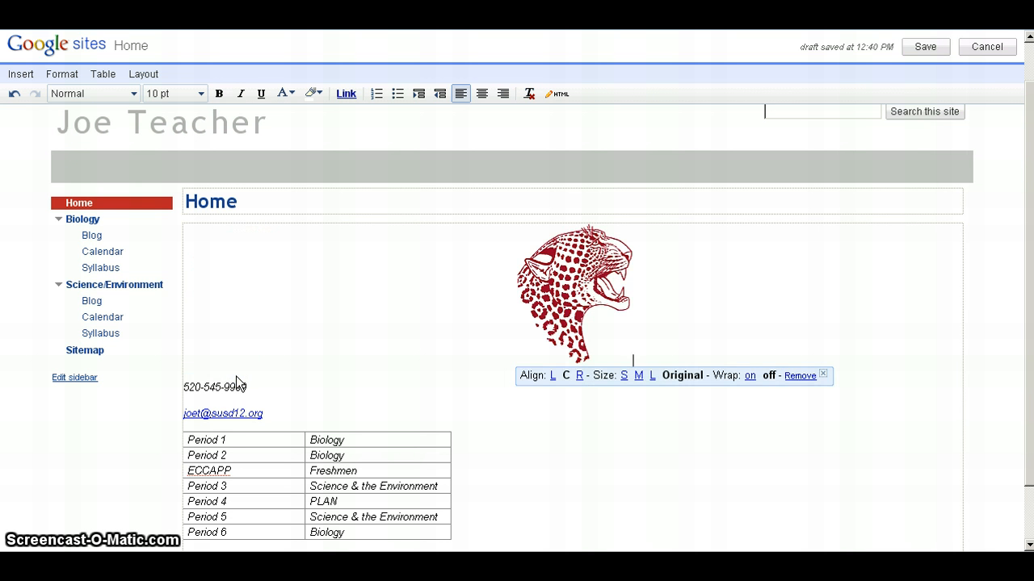
pyautogui.click(578, 376)
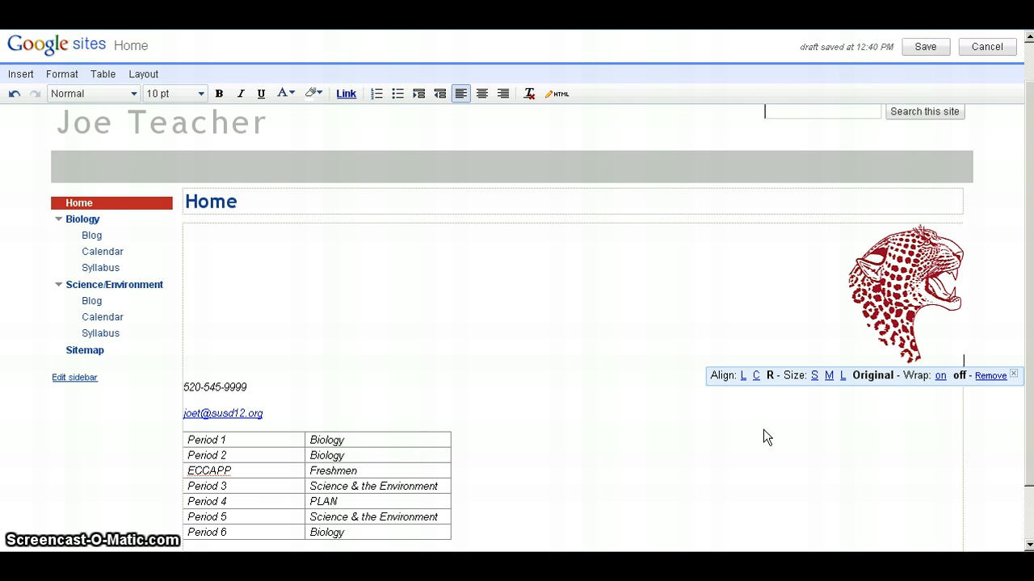
pyautogui.click(743, 377)
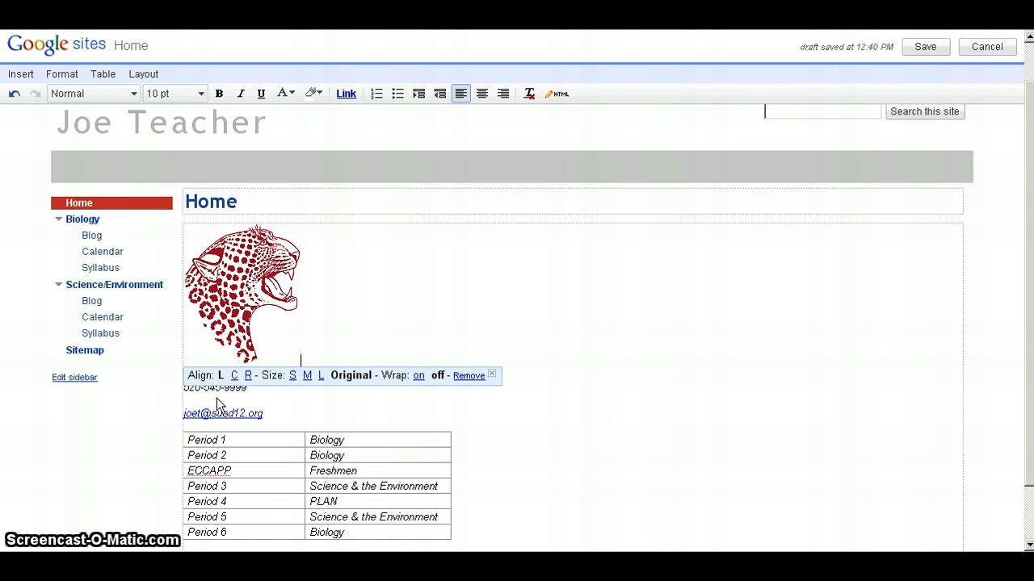
# Step: Try text wrapping on and off for the logo image, and leave wrapping on
pyautogui.click(418, 377)
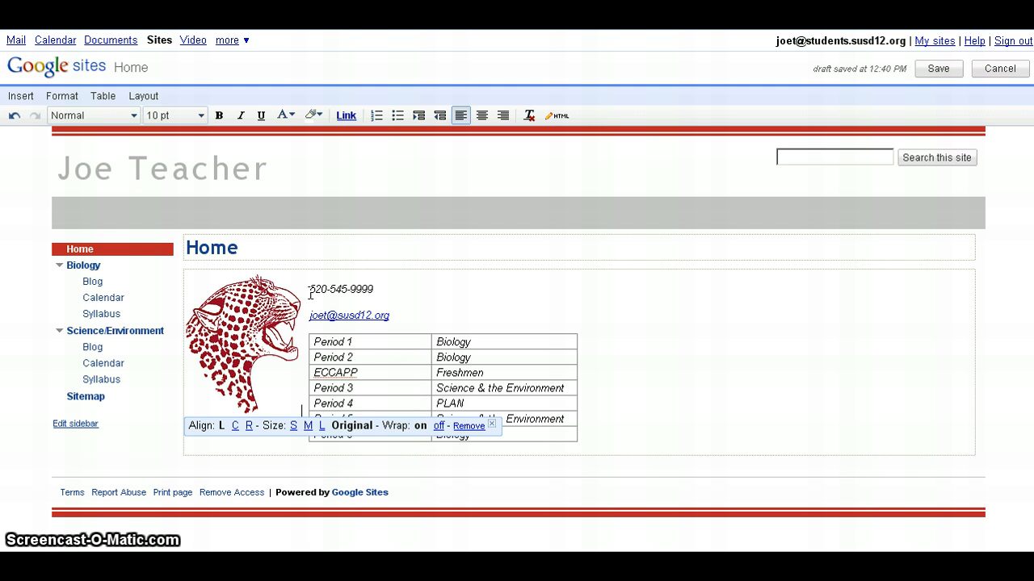
pyautogui.click(439, 426)
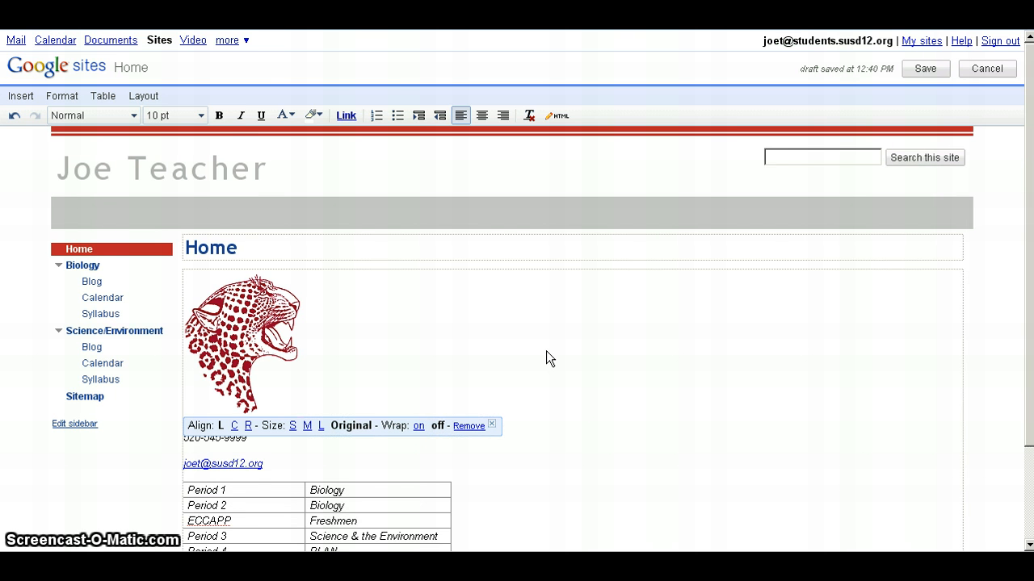
pyautogui.scroll(-2, 546, 359)
pyautogui.click(420, 340)
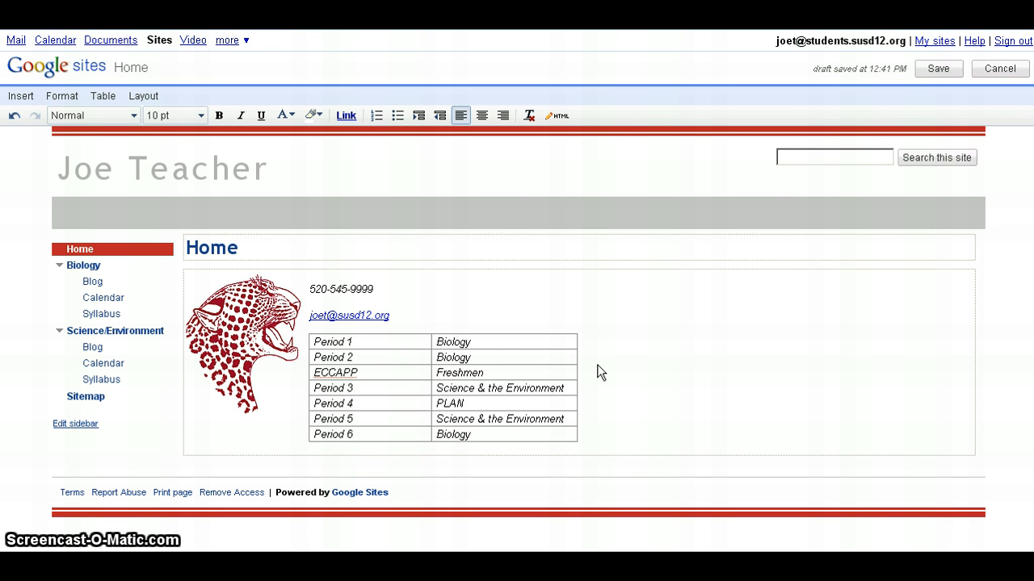
# Step: Try Homeroom, Homesite and Homeslice in turn as the page title
pyautogui.moveTo(250, 247); pyautogui.dragTo(184, 248)
pyautogui.click(232, 247)
pyautogui.write('room')
pyautogui.press('BackSpace')
pyautogui.press('BackSpace')
pyautogui.press('BackSpace')
pyautogui.press('BackSpace')
pyautogui.write('site')
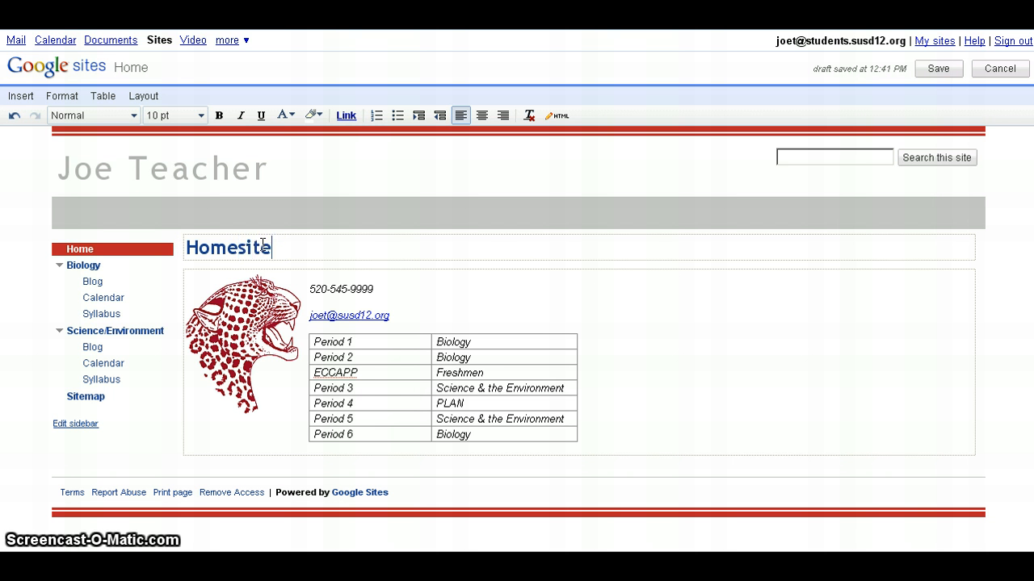
pyautogui.press('BackSpace')
pyautogui.press('BackSpace')
pyautogui.press('BackSpace')
pyautogui.press('BackSpace')
pyautogui.write('slice')
# Step: Replace the whole page title with Da Teacher's Lair
pyautogui.press('BackSpace')
pyautogui.press('BackSpace')
pyautogui.press('BackSpace')
pyautogui.press('BackSpace')
pyautogui.press('BackSpace')
pyautogui.press('BackSpace')
pyautogui.press('BackSpace')
pyautogui.press('BackSpace')
pyautogui.press('BackSpace')
pyautogui.write('D')
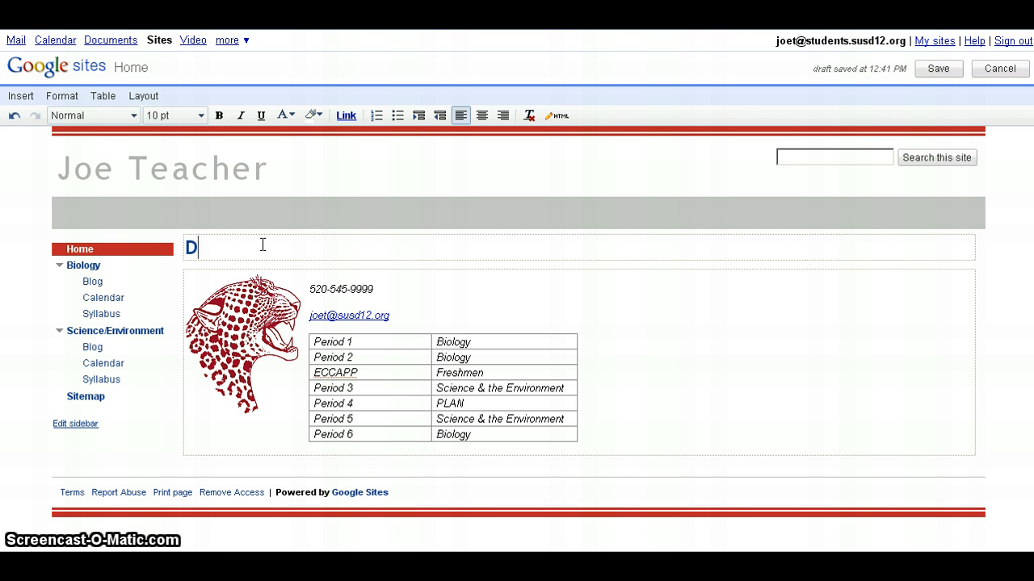
pyautogui.write("a Teacher's ")
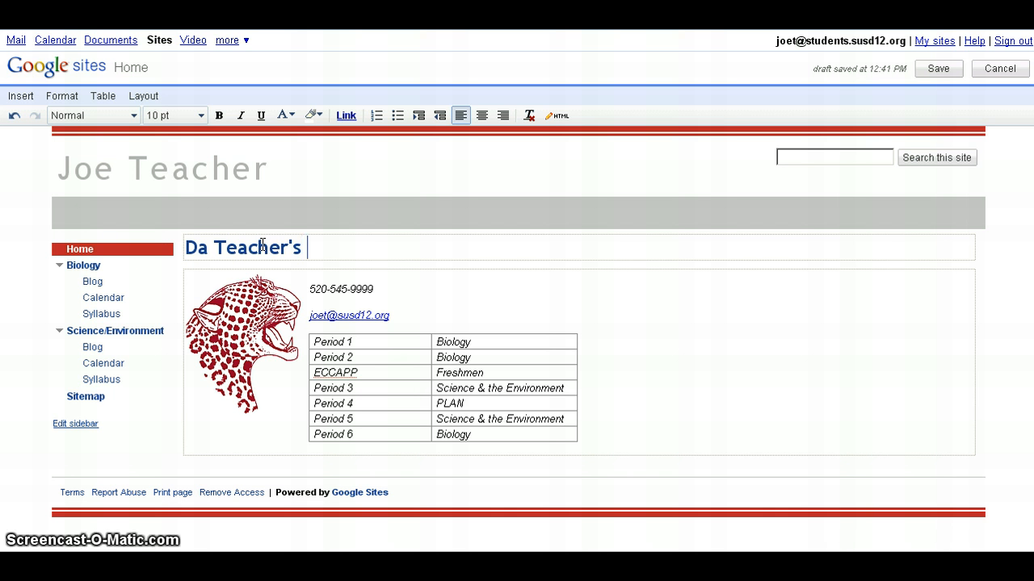
pyautogui.write('Lair')
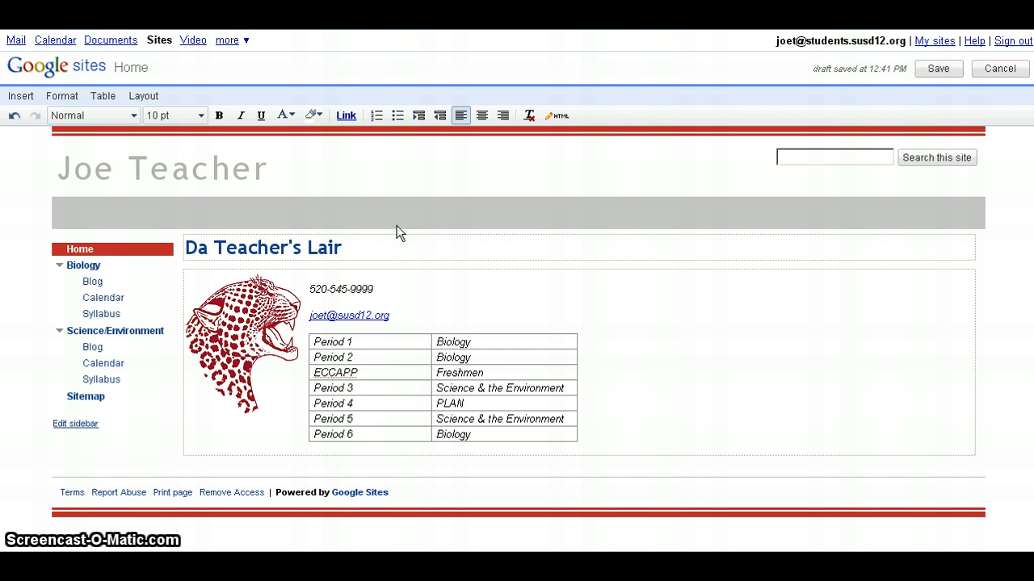
# Step: Set the page title back to Home and save the page
pyautogui.moveTo(356, 245); pyautogui.dragTo(214, 242)
pyautogui.write('Home')
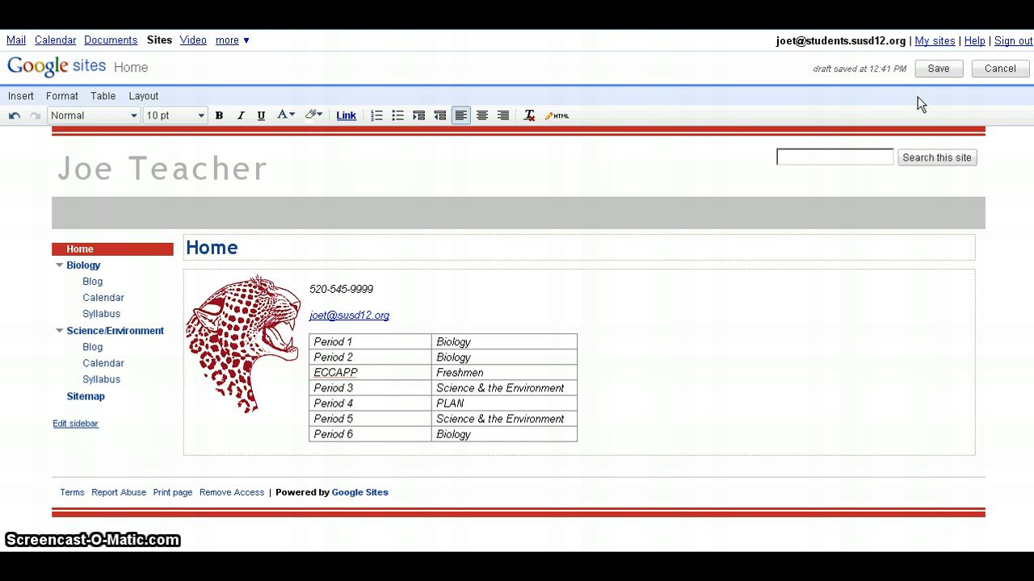
pyautogui.click(939, 71)
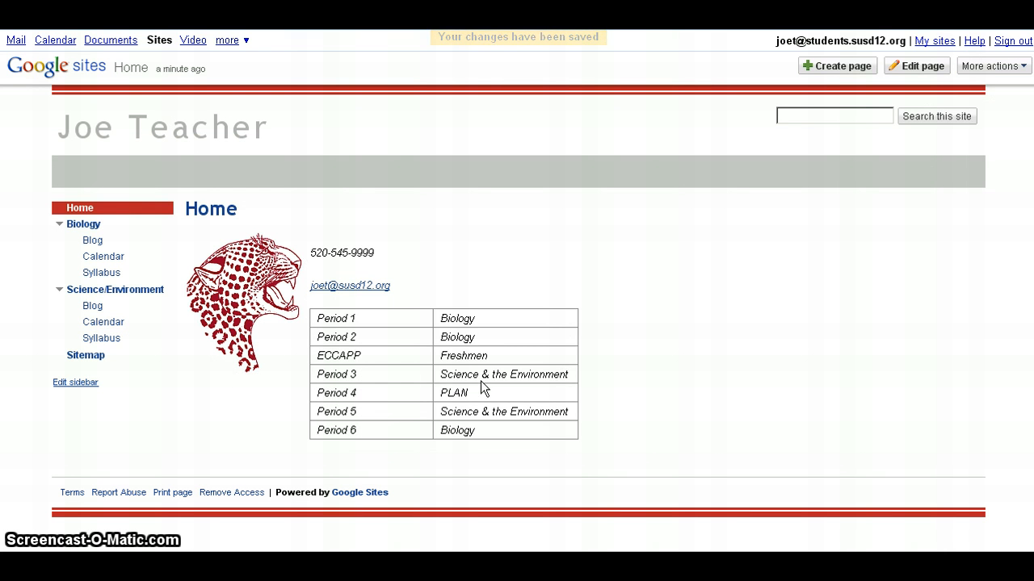
# Step: Reopen the Home page for editing and remove the italics from the phone number and e-mail address
pyautogui.click(921, 66)
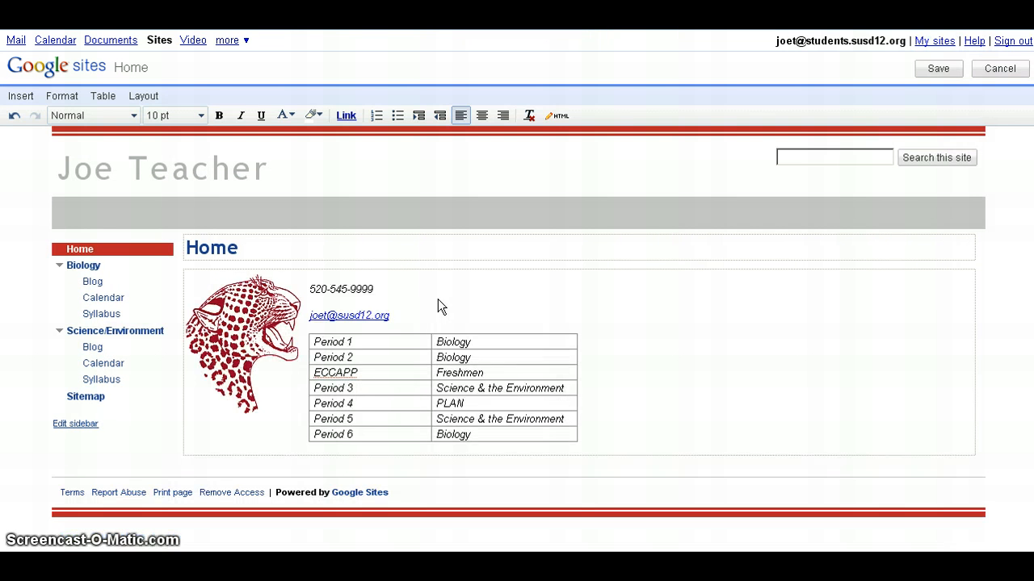
pyautogui.moveTo(389, 315); pyautogui.dragTo(309, 292)
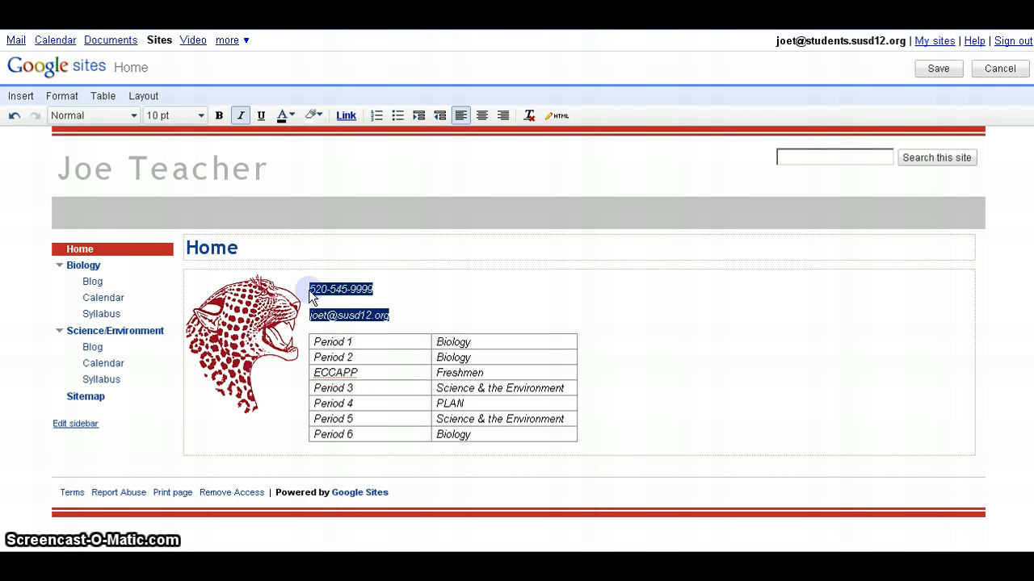
pyautogui.click(239, 117)
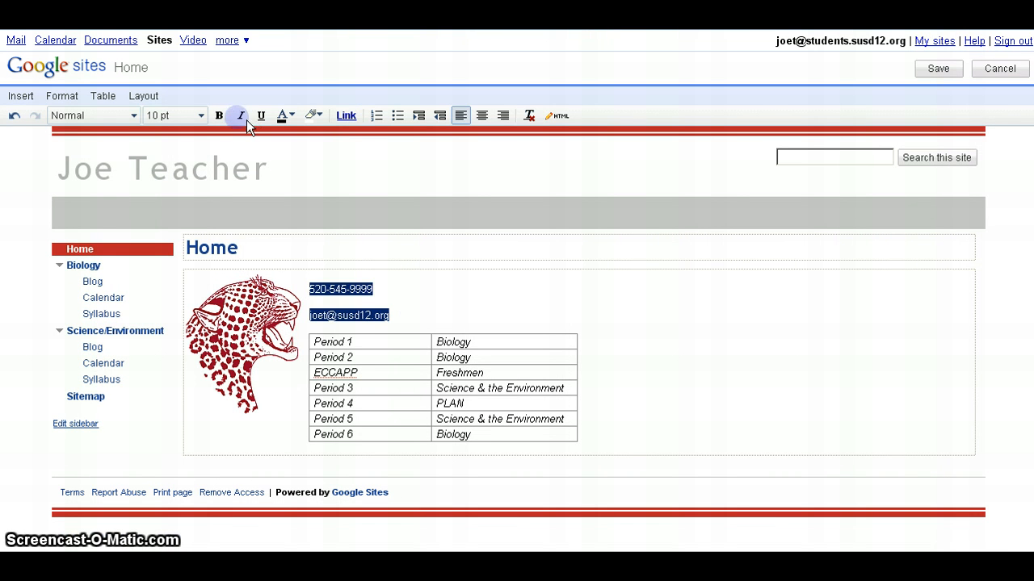
pyautogui.click(445, 311)
# Step: Try to remove the italics from the text in the class schedule table
pyautogui.click(493, 419)
pyautogui.moveTo(488, 435); pyautogui.dragTo(321, 345)
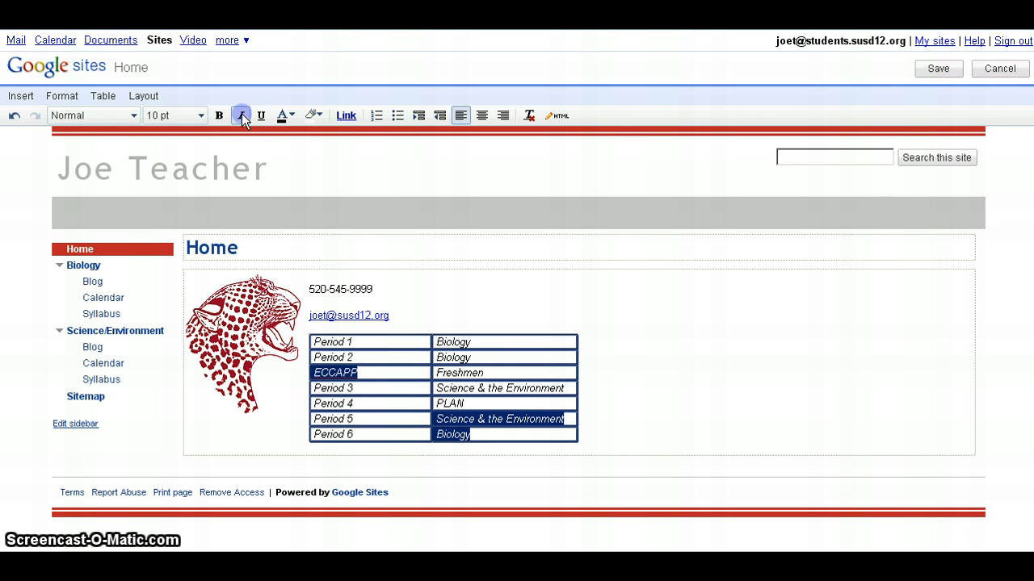
pyautogui.click(649, 299)
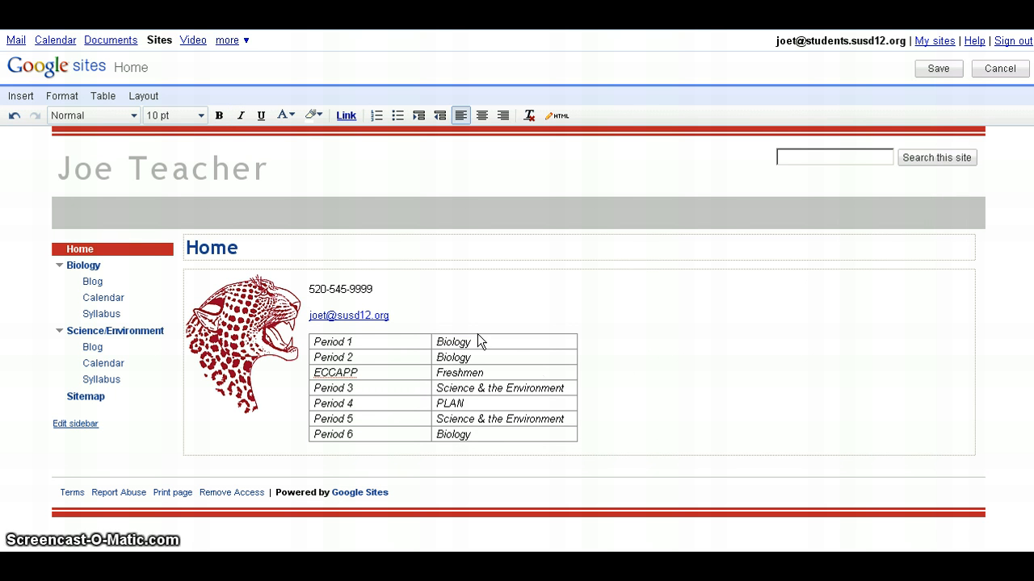
# Step: Link the word Biology in the Period 1 row to the site's existing Biology page, chosen from the site map
pyautogui.moveTo(478, 340); pyautogui.dragTo(437, 340)
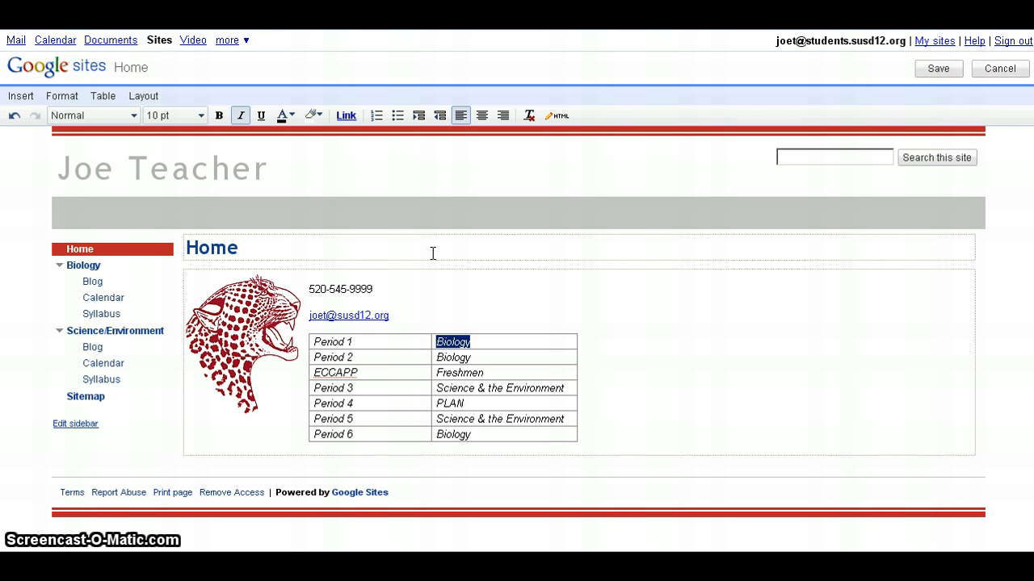
pyautogui.click(346, 116)
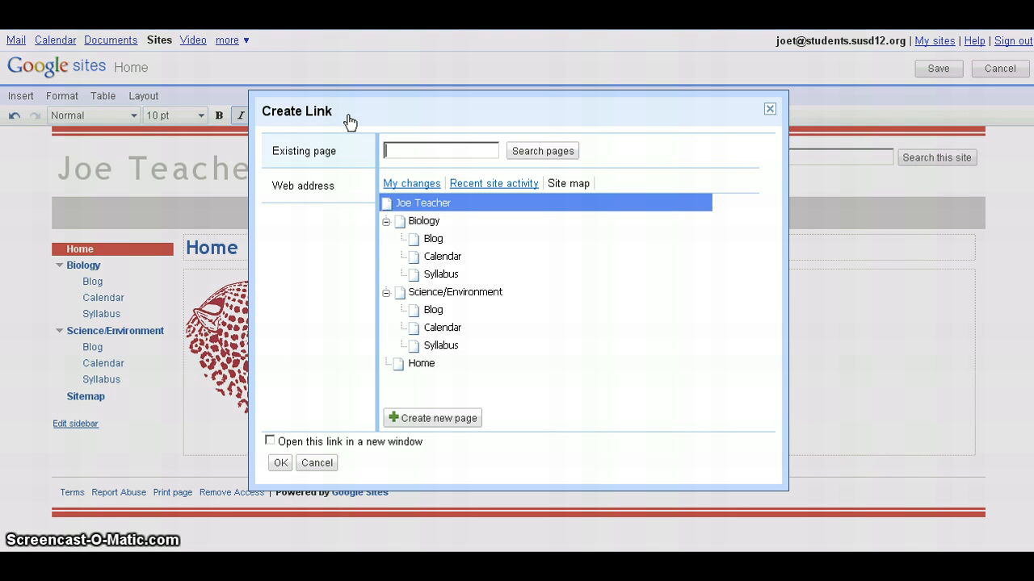
pyautogui.click(440, 181)
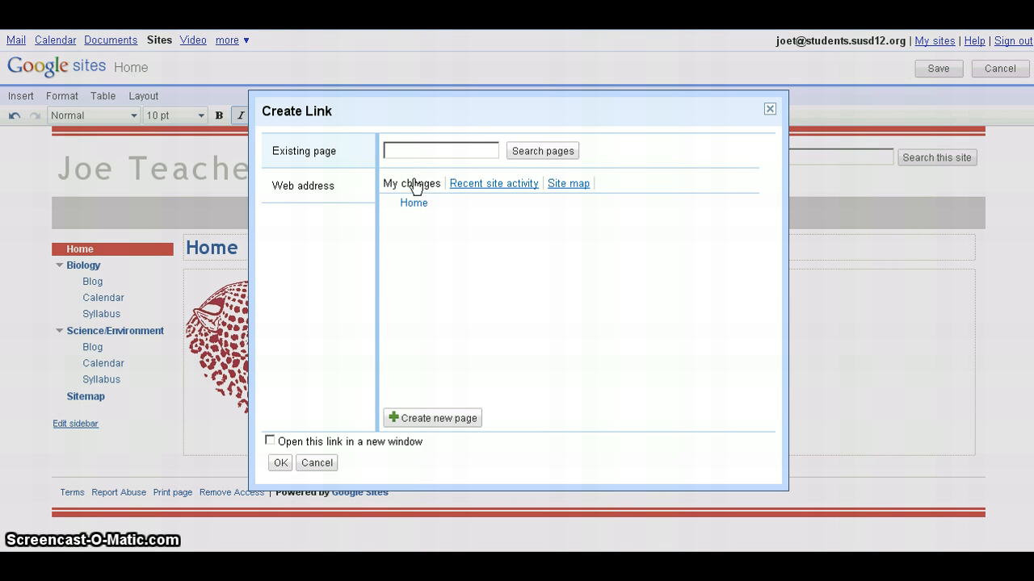
pyautogui.click(568, 184)
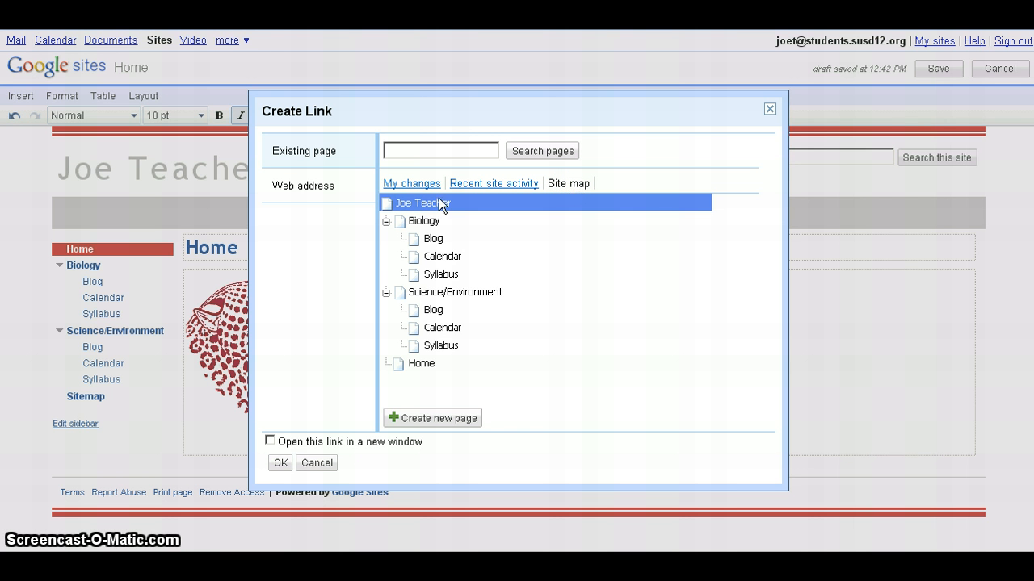
pyautogui.click(408, 184)
pyautogui.click(481, 184)
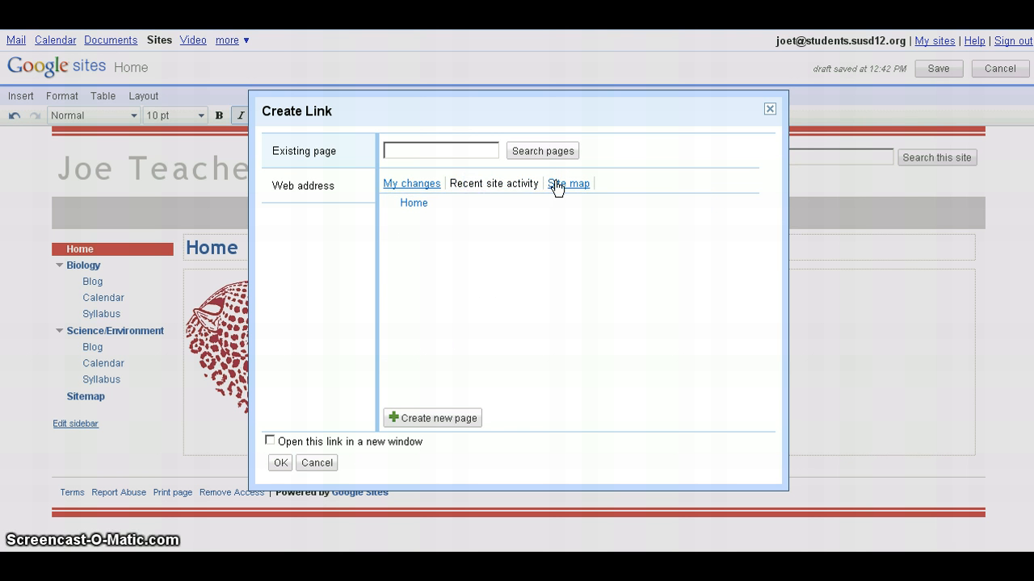
pyautogui.click(555, 185)
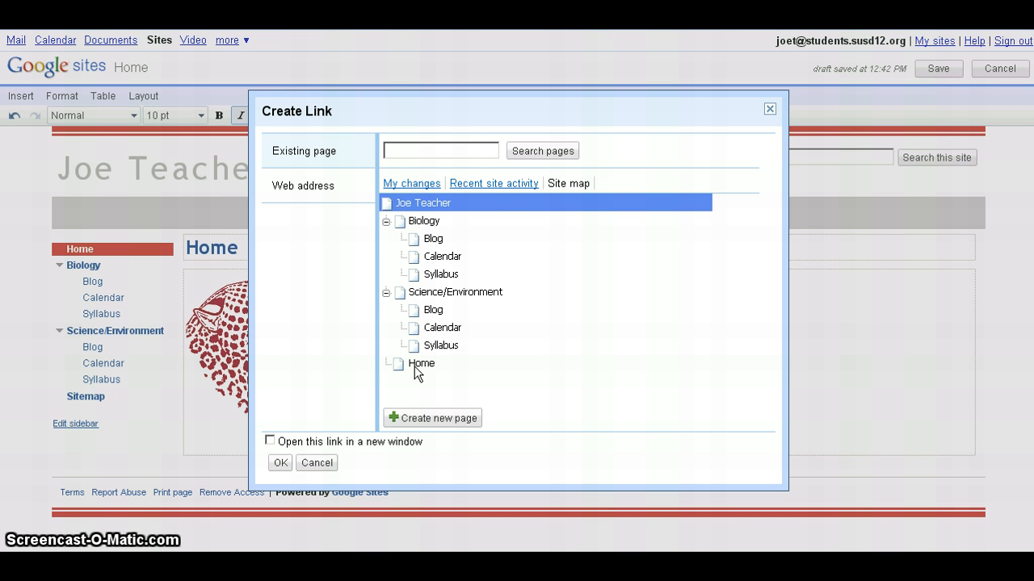
pyautogui.click(427, 219)
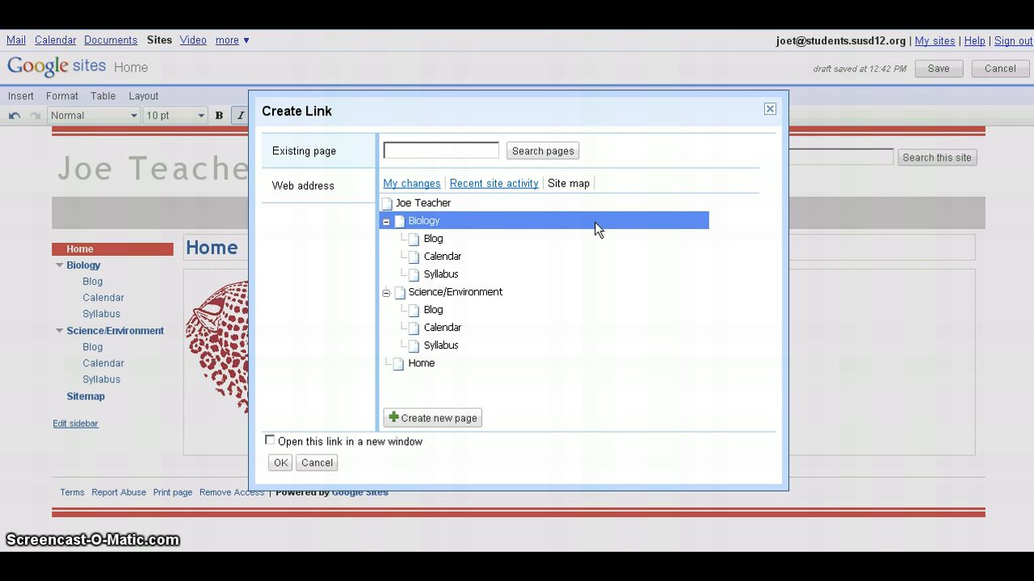
pyautogui.click(281, 464)
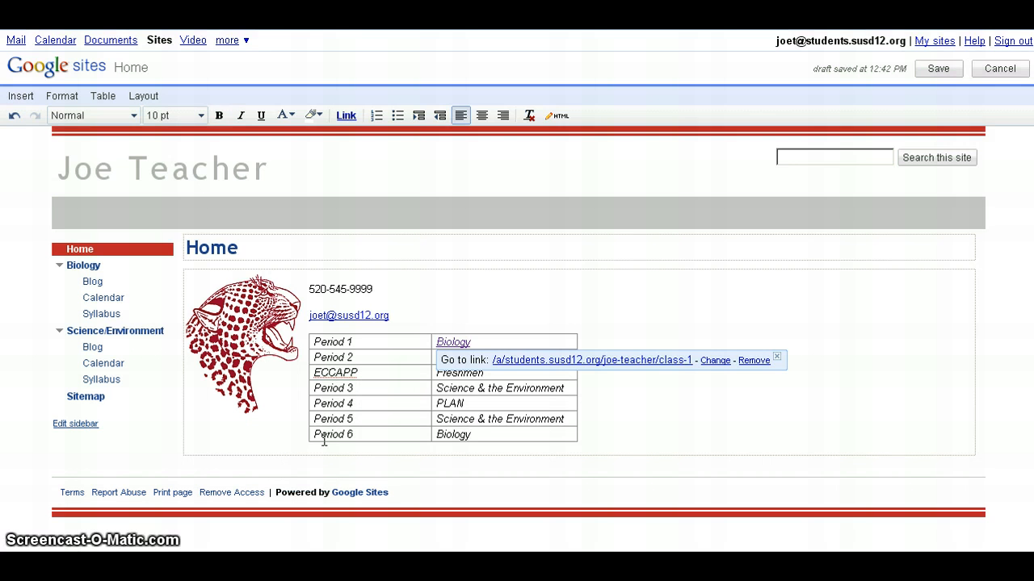
# Step: Save the Home page, follow the Period 1 Biology link, and open the Biology page for editing
pyautogui.click(950, 71)
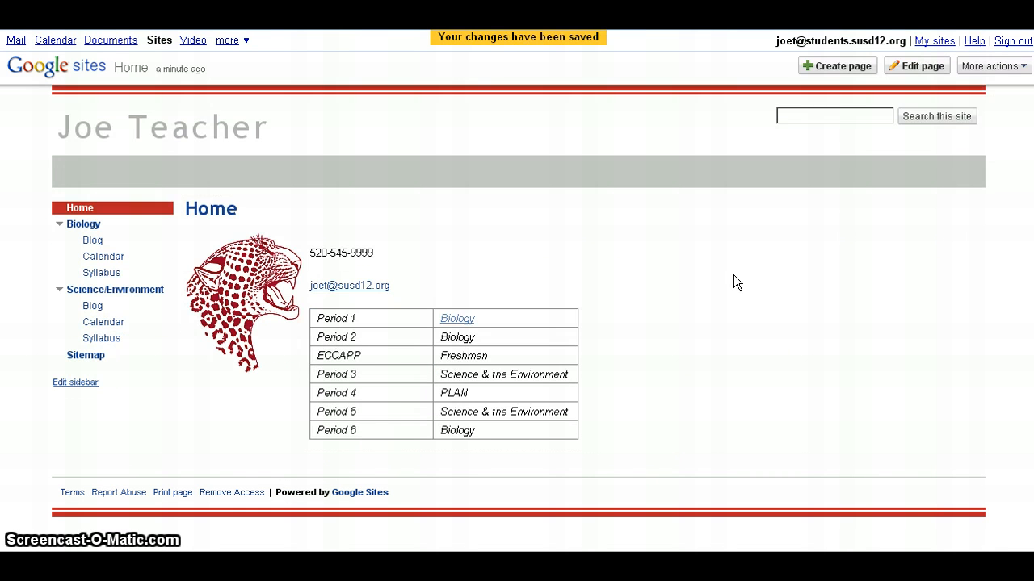
pyautogui.click(458, 321)
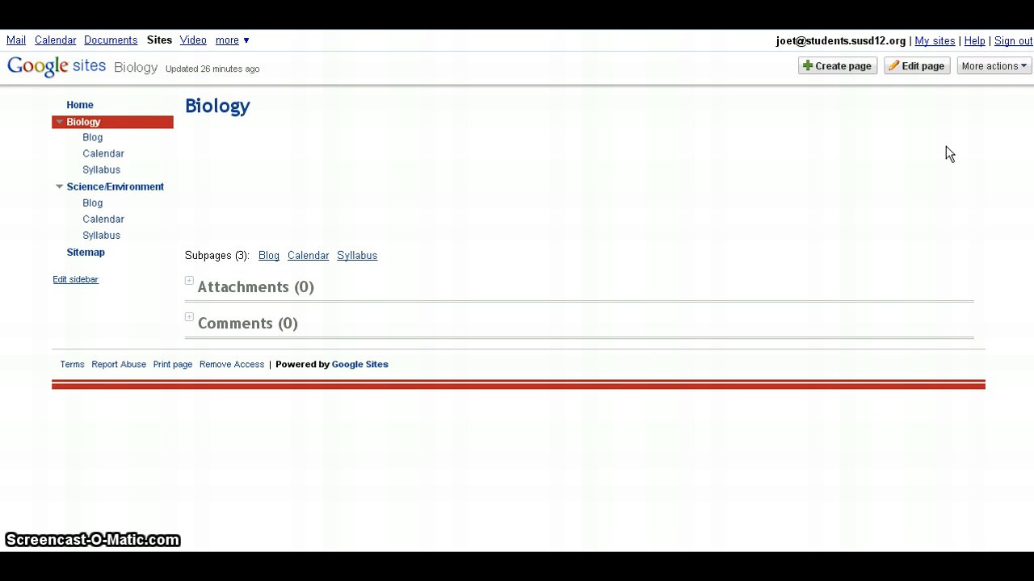
pyautogui.click(921, 66)
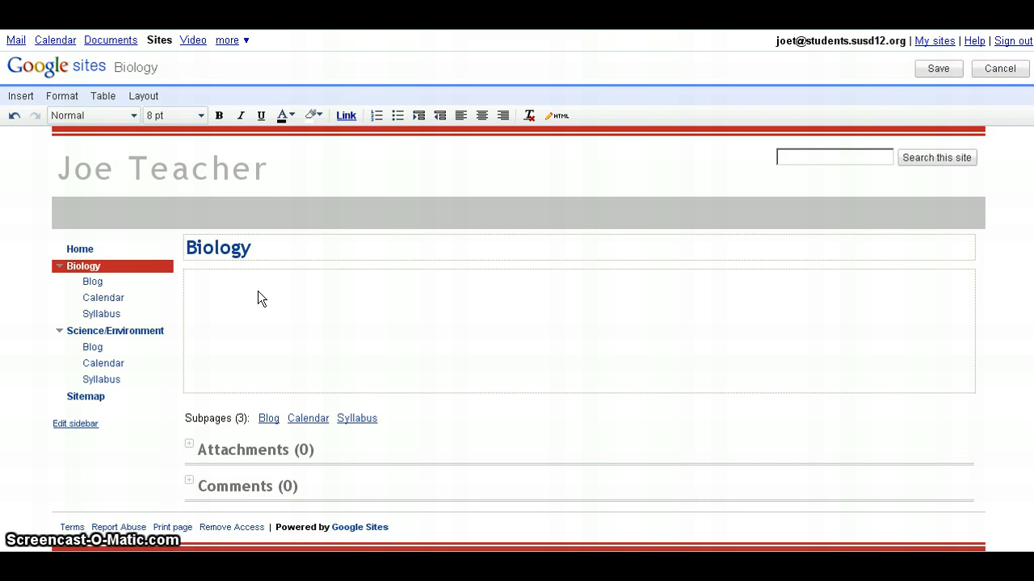
# Step: Enter a line of random filler text in the Biology page body, and delete it again
pyautogui.click(248, 294)
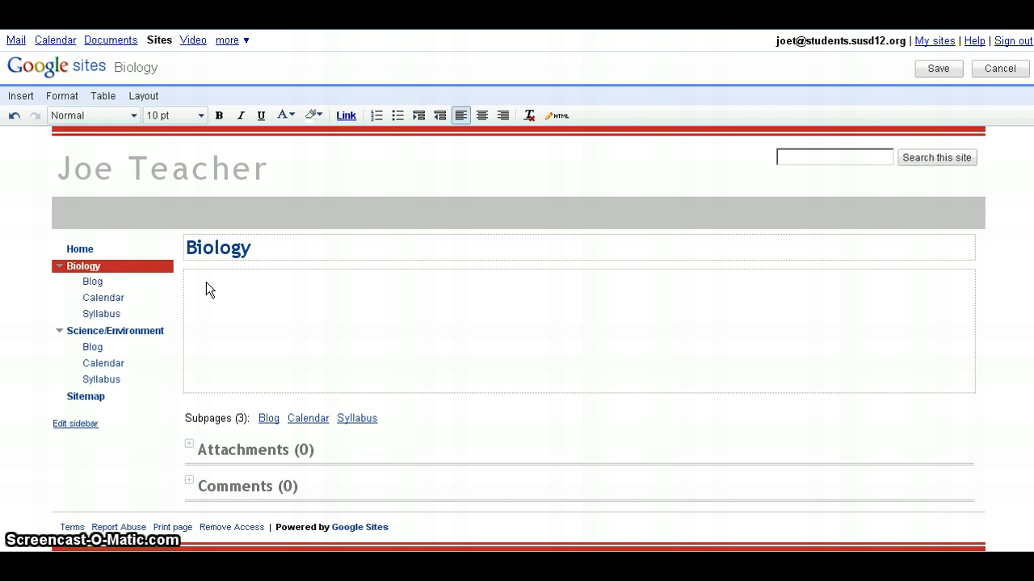
pyautogui.write('fdkjsaf ;djsa fjsdalfj dslajf leasjflejfejfeaj feja')
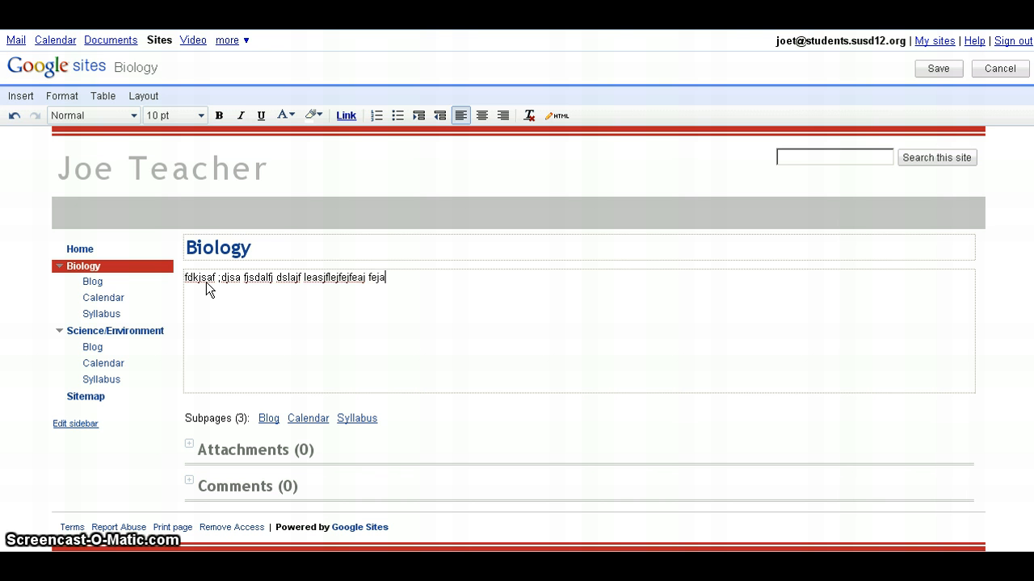
pyautogui.moveTo(458, 319); pyautogui.dragTo(206, 284)
pyautogui.press('BackSpace')
pyautogui.click(345, 294)
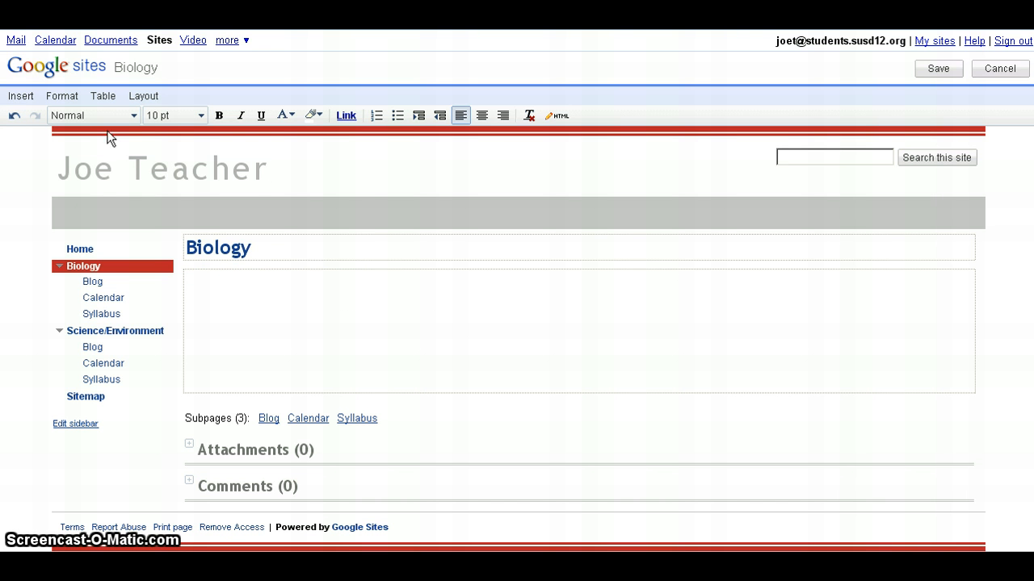
# Step: Start inserting a subpage listing for the current page in the Biology page body, and clear the listing's title
pyautogui.click(21, 96)
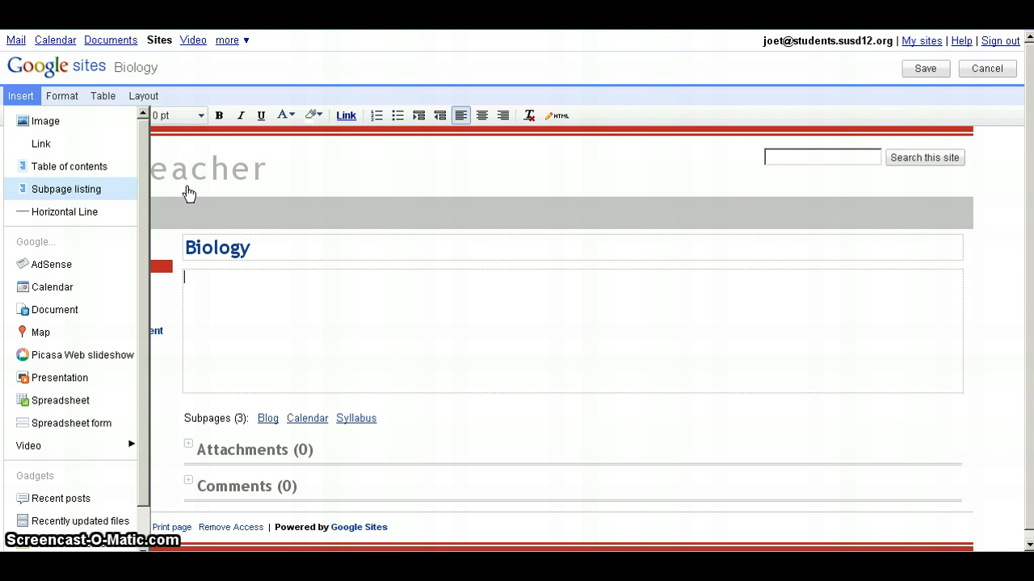
pyautogui.click(234, 301)
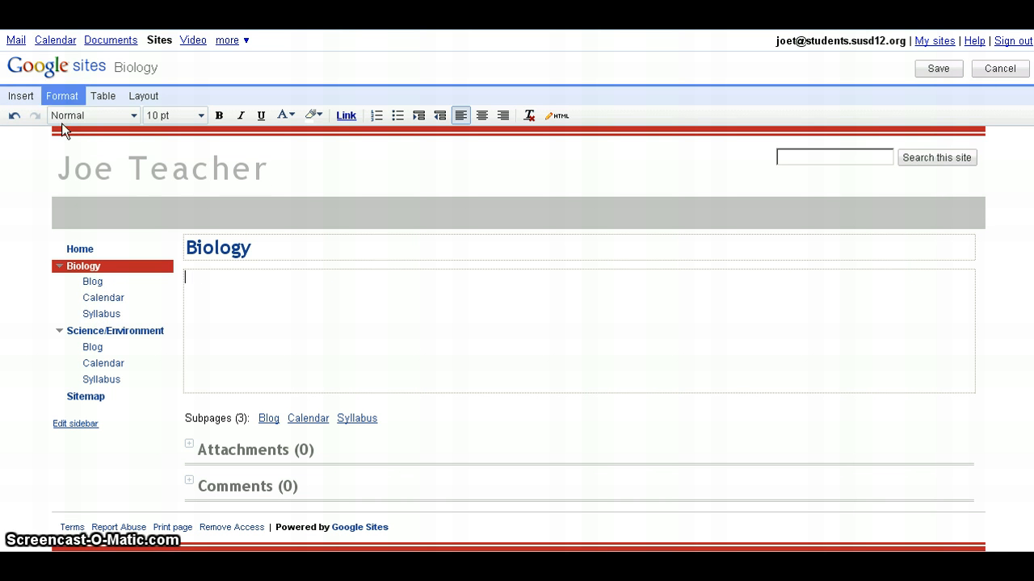
pyautogui.click(30, 98)
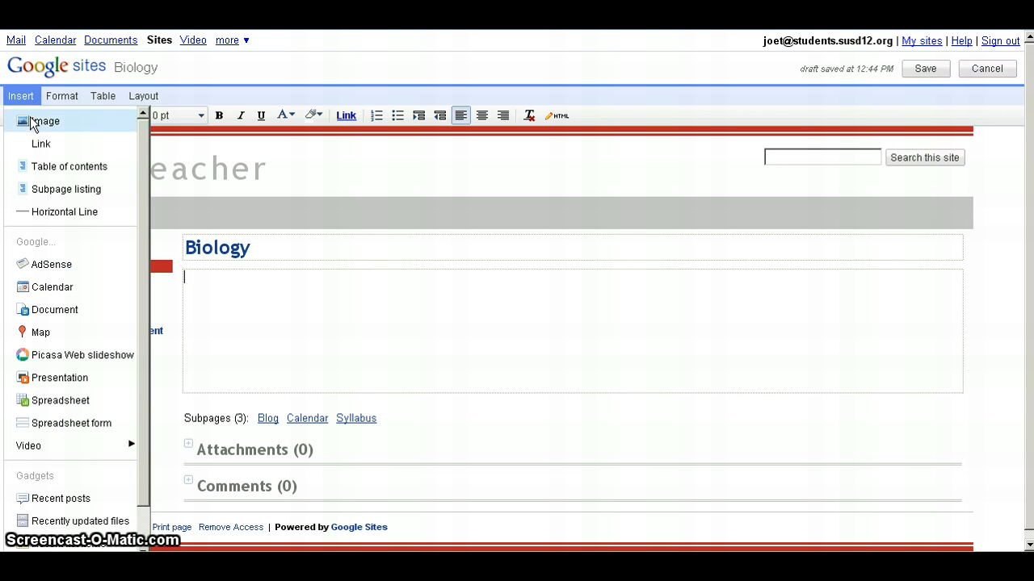
pyautogui.click(61, 190)
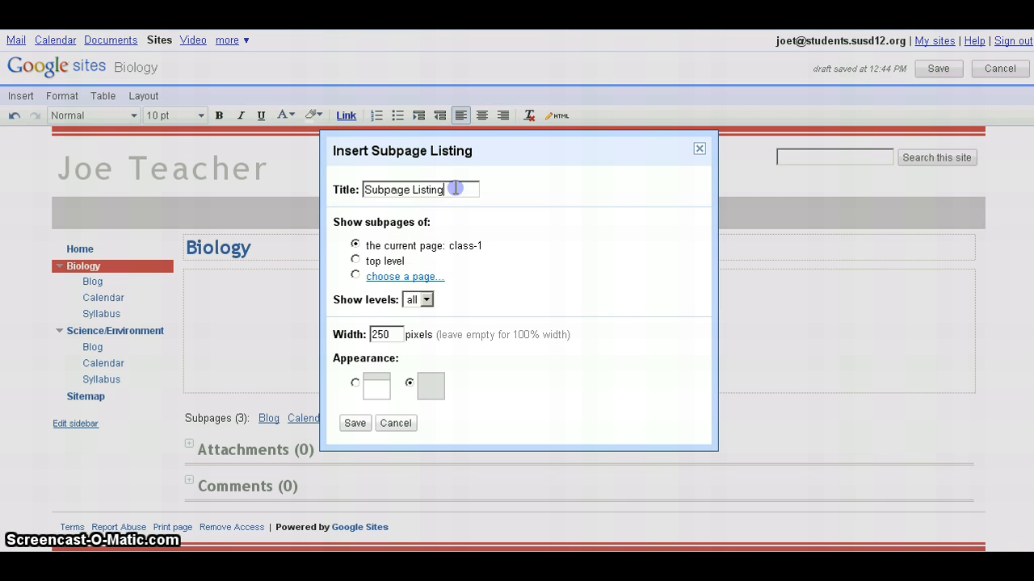
pyautogui.moveTo(452, 189); pyautogui.dragTo(337, 189)
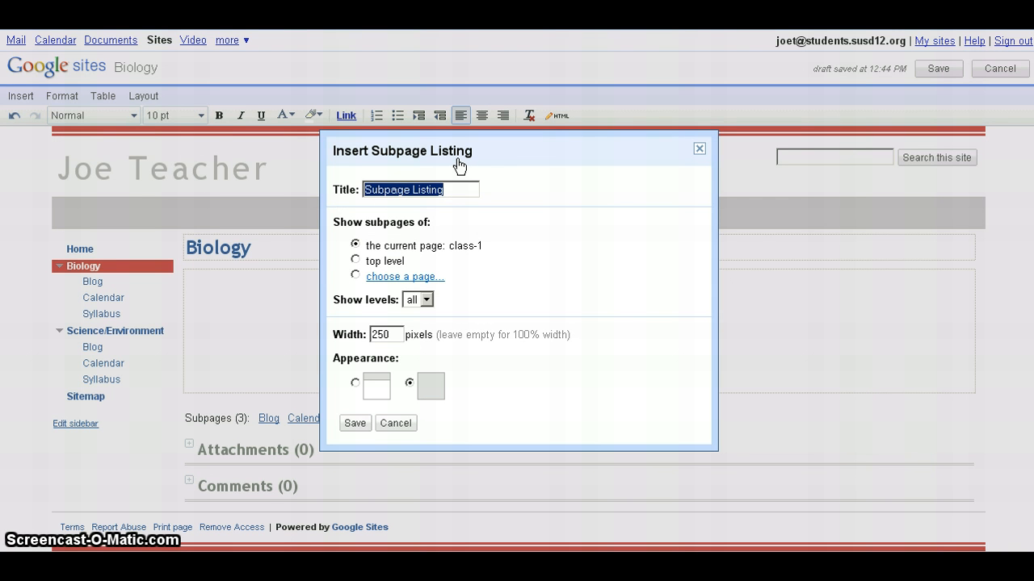
pyautogui.press('BackSpace')
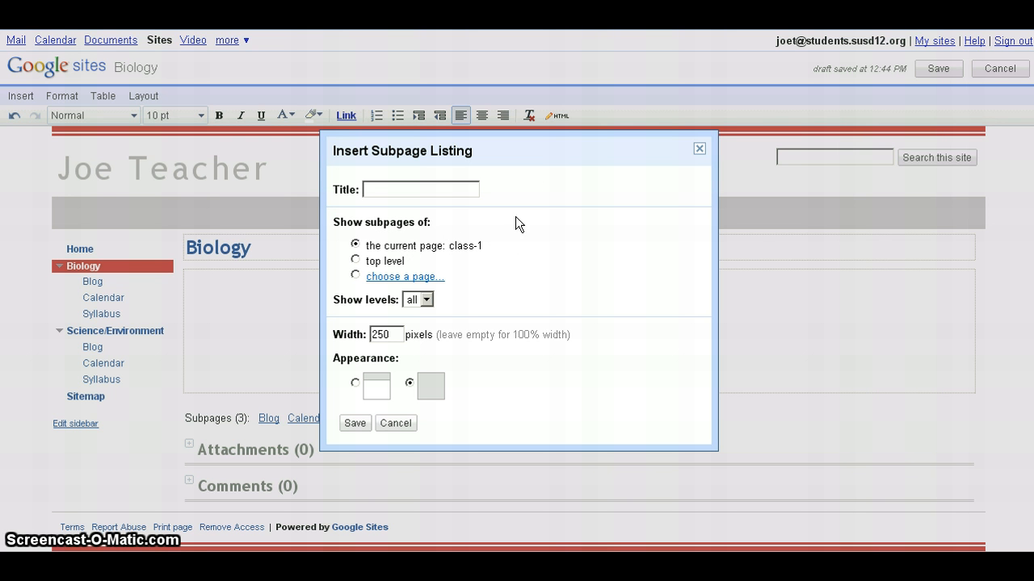
# Step: Try 2 and 1 as the number of subpage levels shown, and set the levels back to all
pyautogui.click(426, 300)
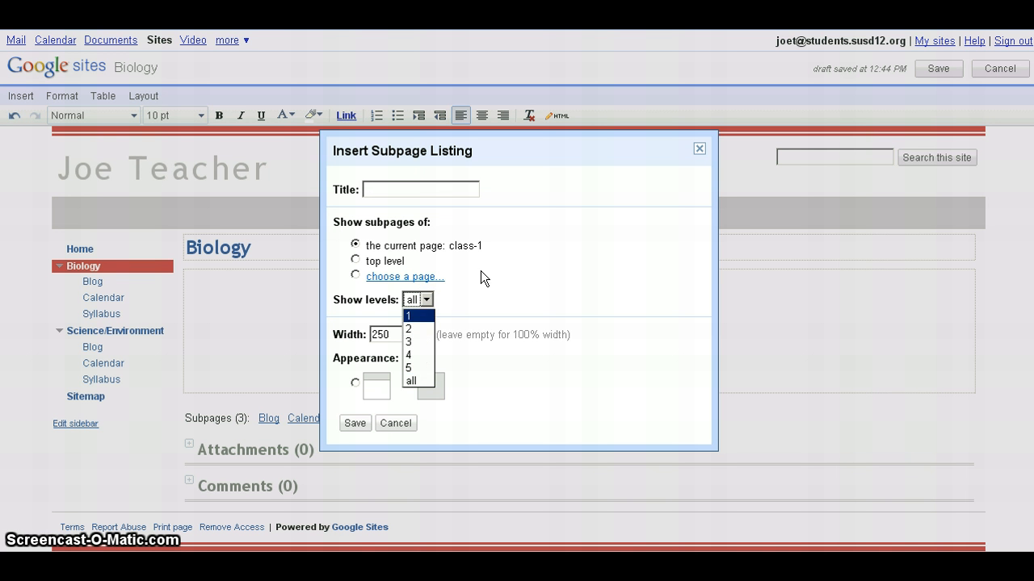
pyautogui.click(457, 303)
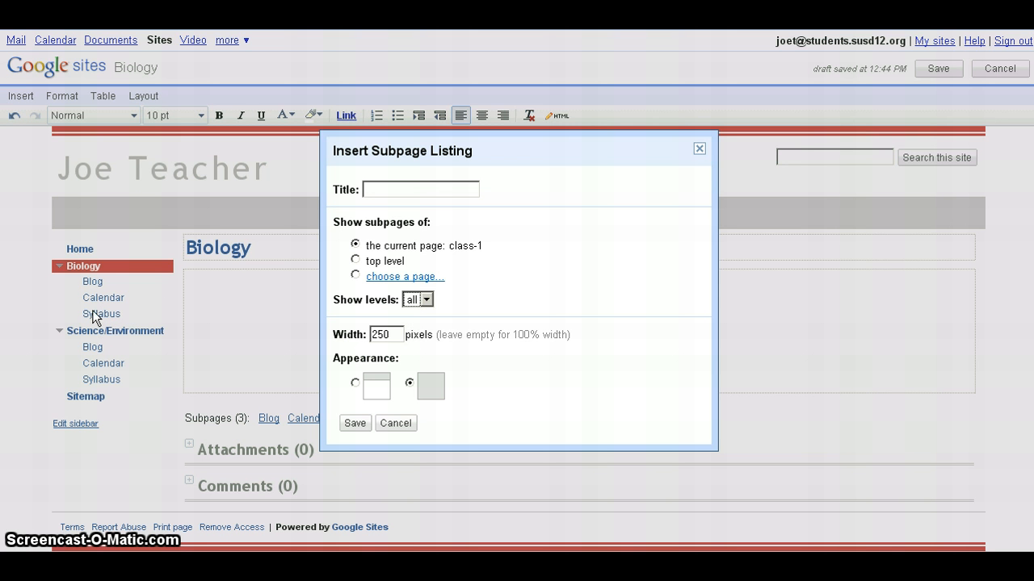
pyautogui.click(415, 302)
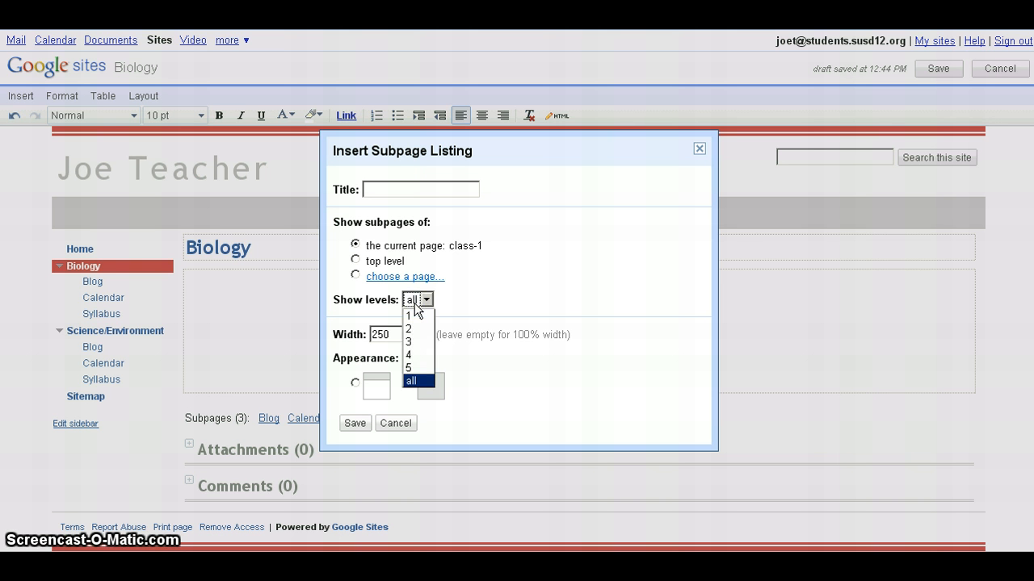
pyautogui.click(415, 329)
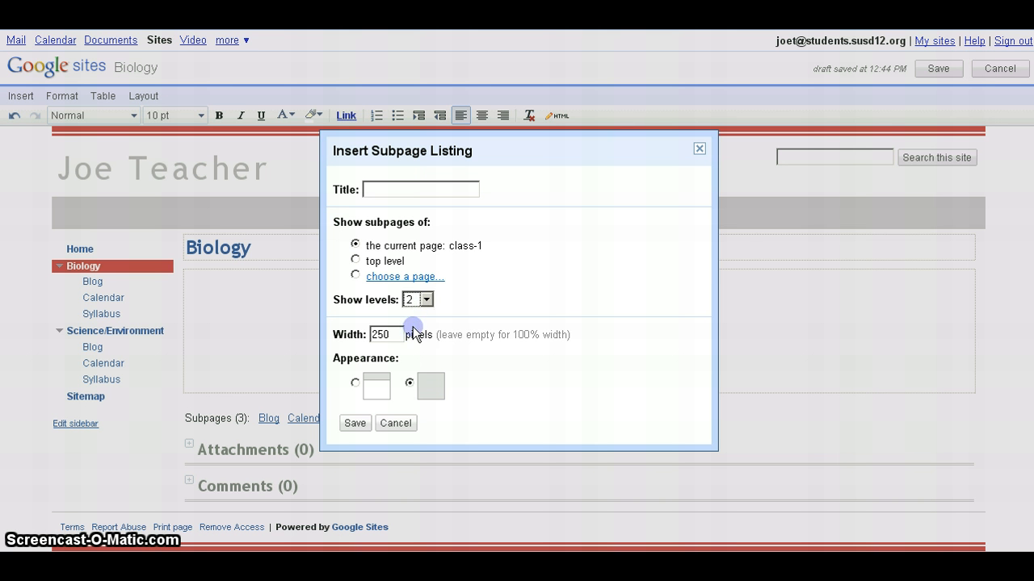
pyautogui.click(421, 303)
pyautogui.click(415, 316)
pyautogui.click(417, 300)
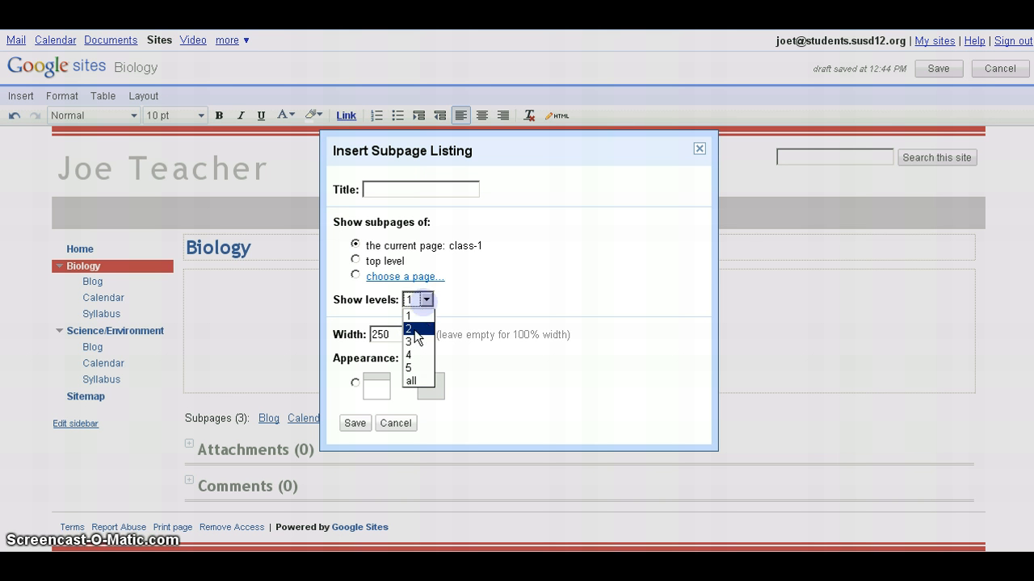
pyautogui.click(411, 381)
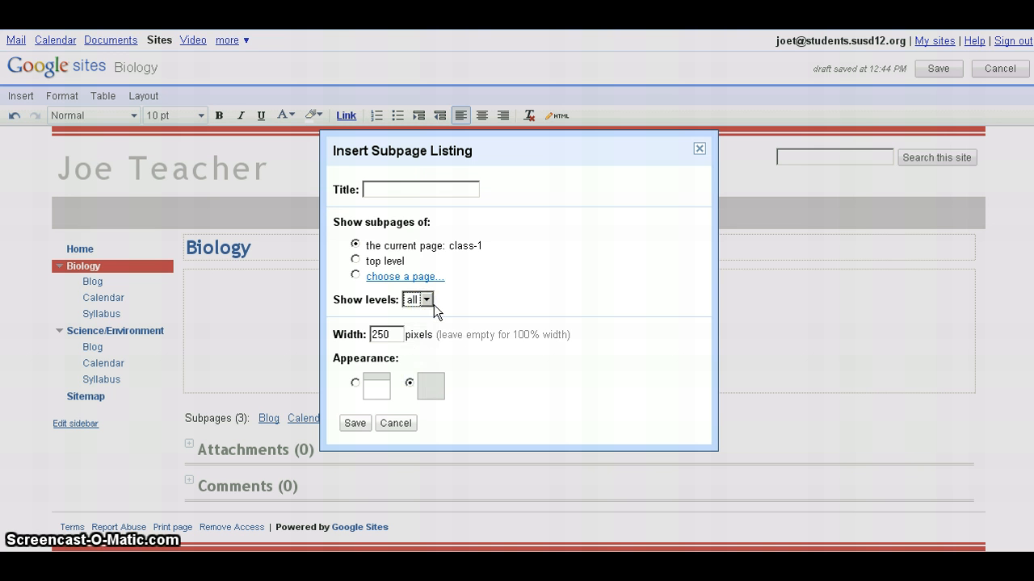
# Step: Give the subpage listing the white box appearance with a header bar, insert it, and save the Biology page
pyautogui.click(356, 383)
pyautogui.click(354, 424)
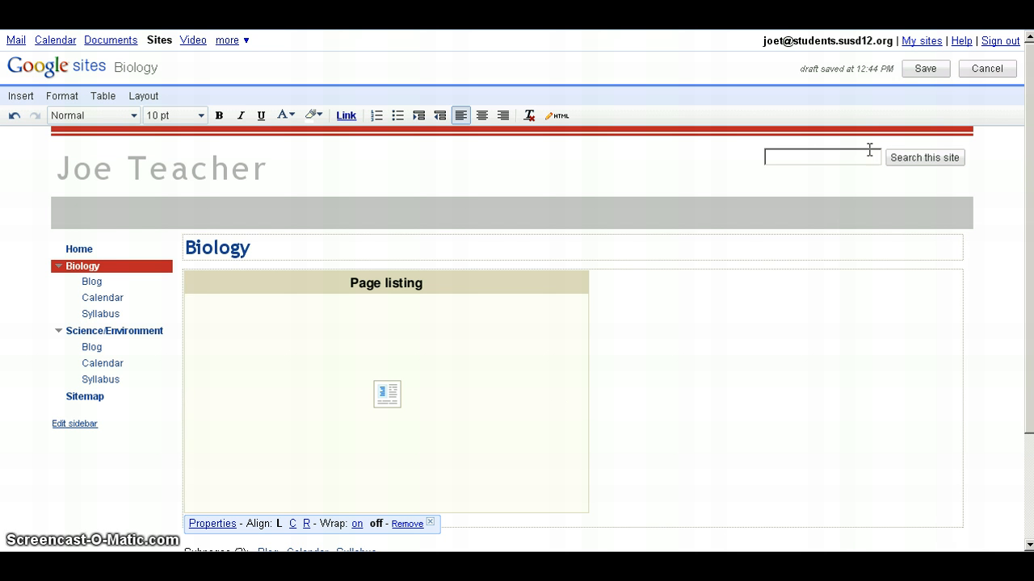
pyautogui.click(925, 71)
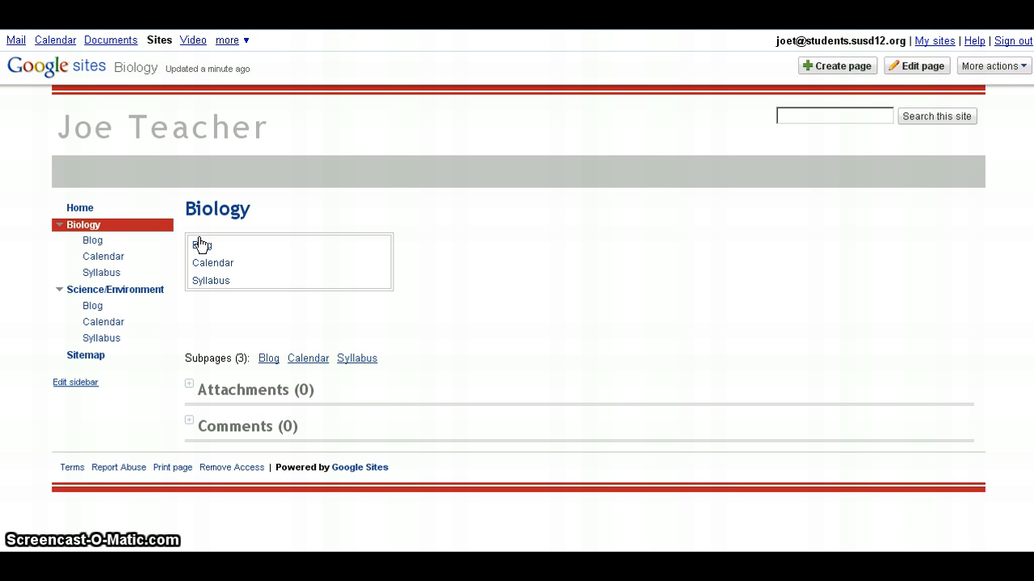
# Step: Return to the Home page and review the contact details above the class schedule table
pyautogui.click(81, 207)
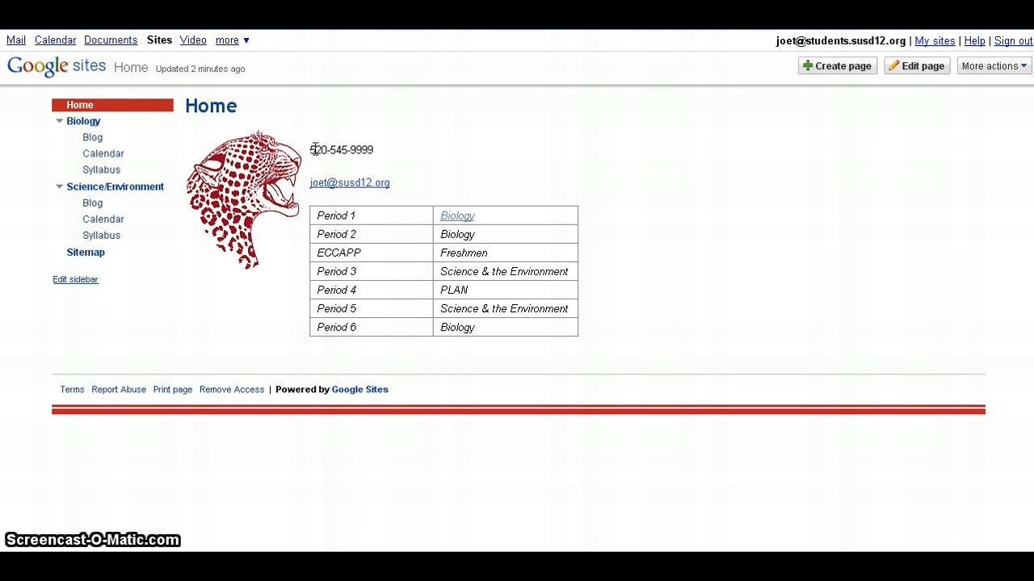
pyautogui.moveTo(315, 149); pyautogui.dragTo(415, 159)
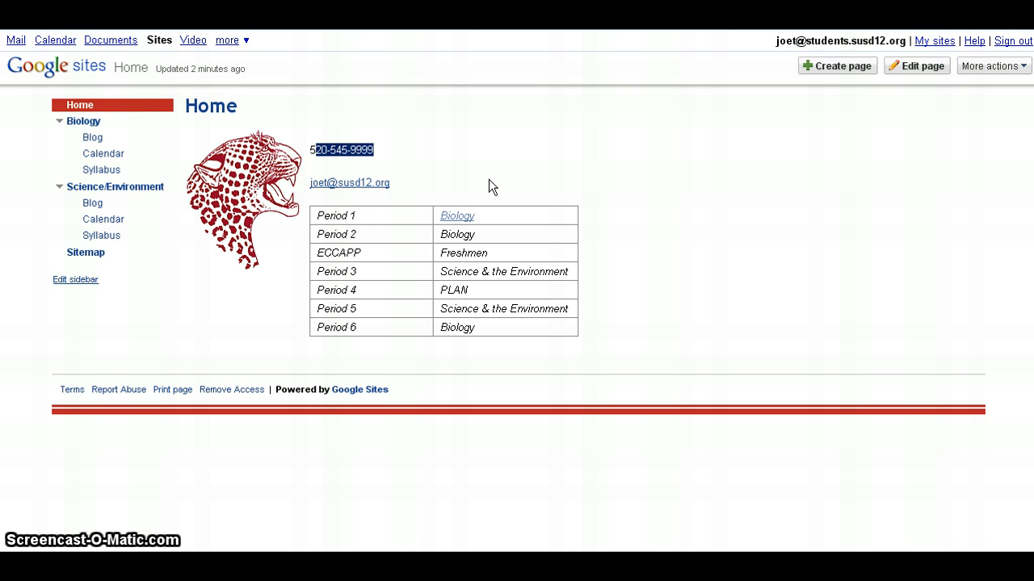
pyautogui.click(384, 196)
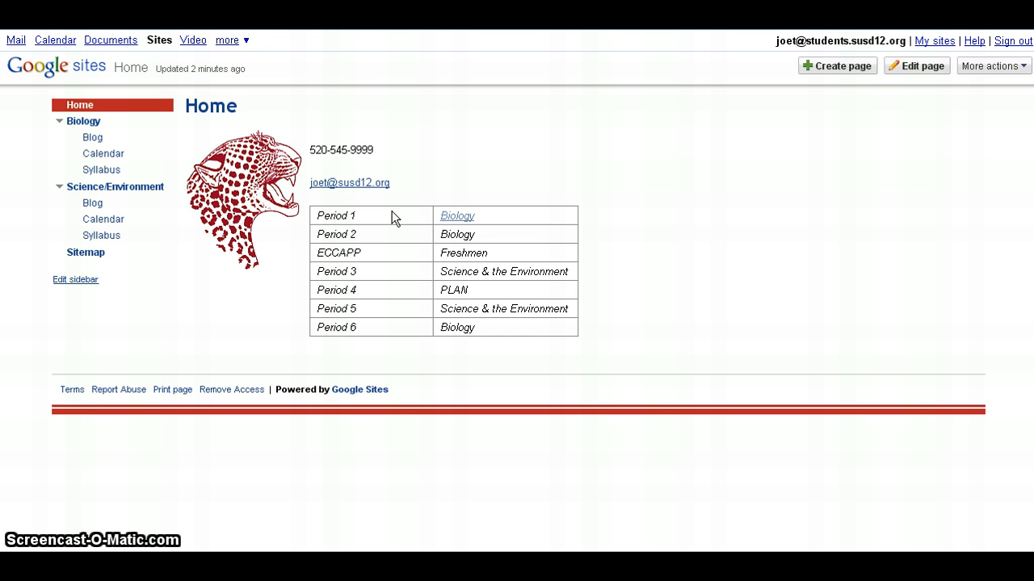